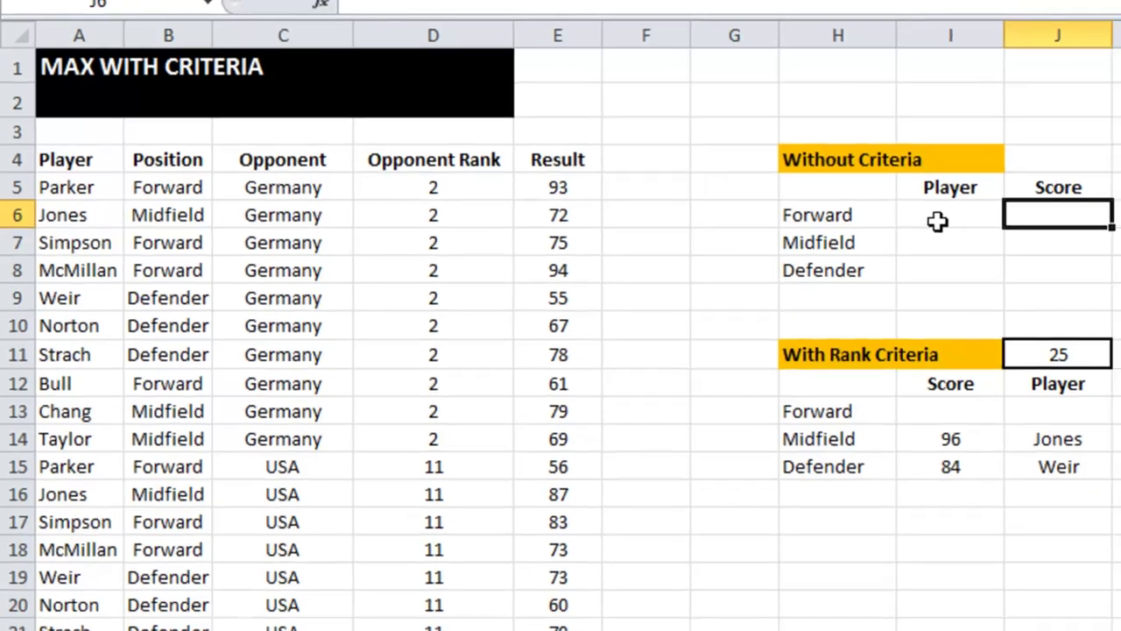
# Enter a formula in the Forward score cell J6 that returns the maximum of results E5:E34.
pyautogui.click(968, 220)
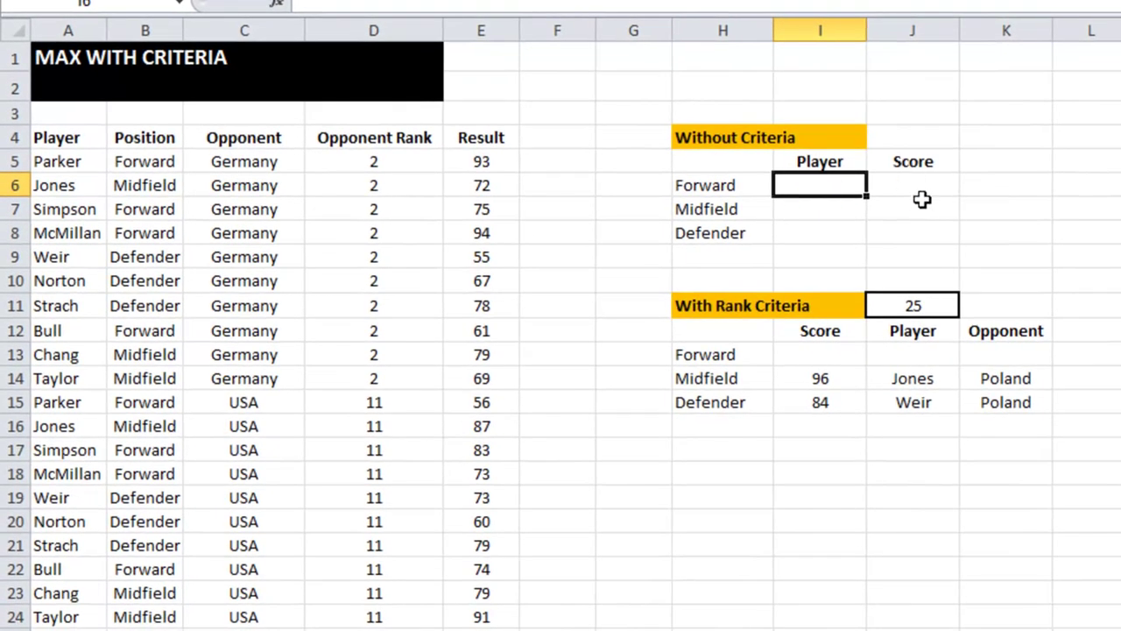
pyautogui.click(922, 199)
pyautogui.click(906, 182)
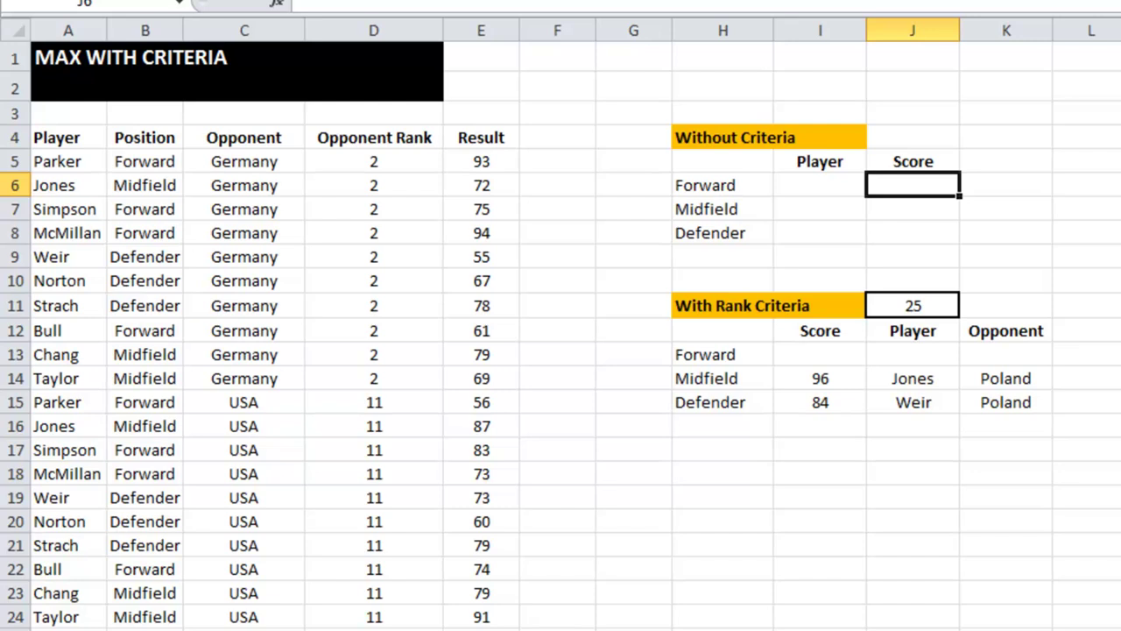
pyautogui.write('=')
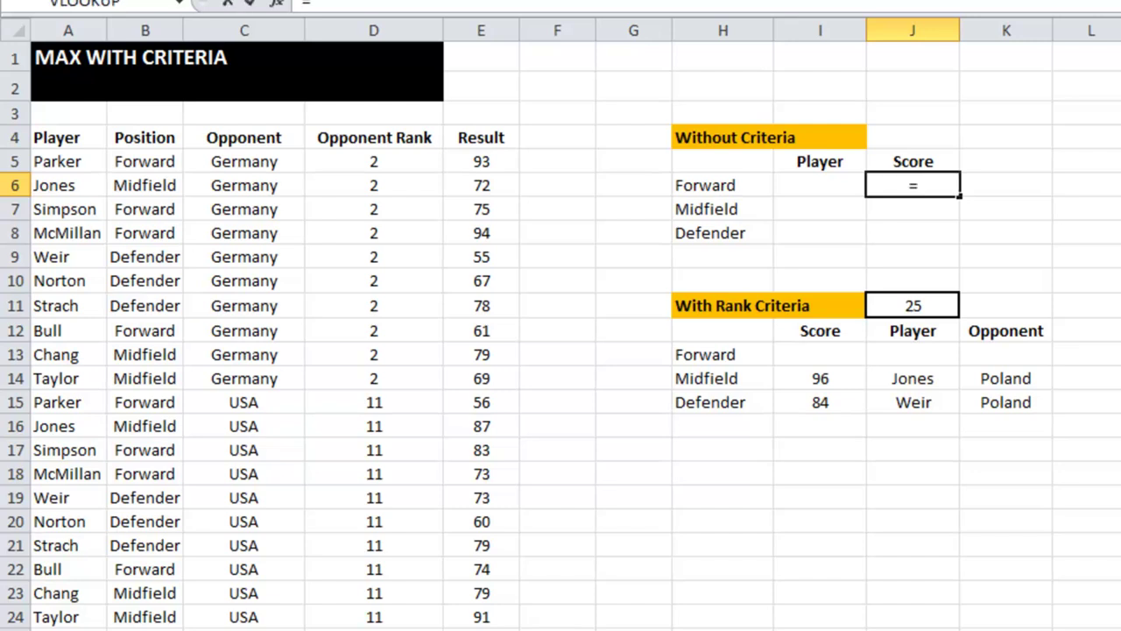
pyautogui.write('MAX')
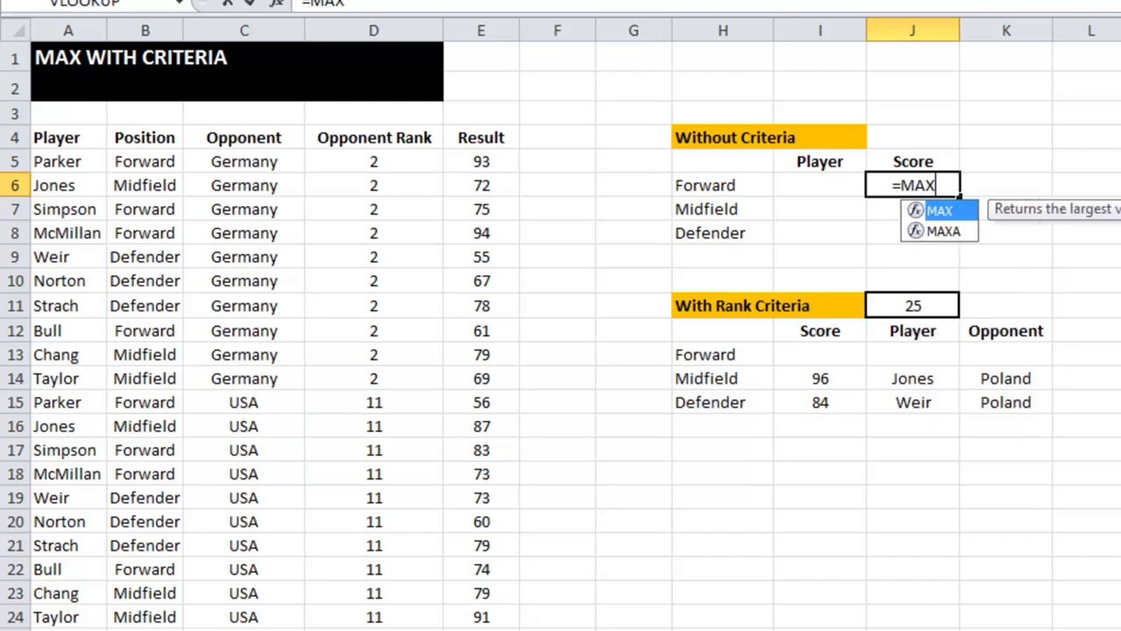
pyautogui.write('(')
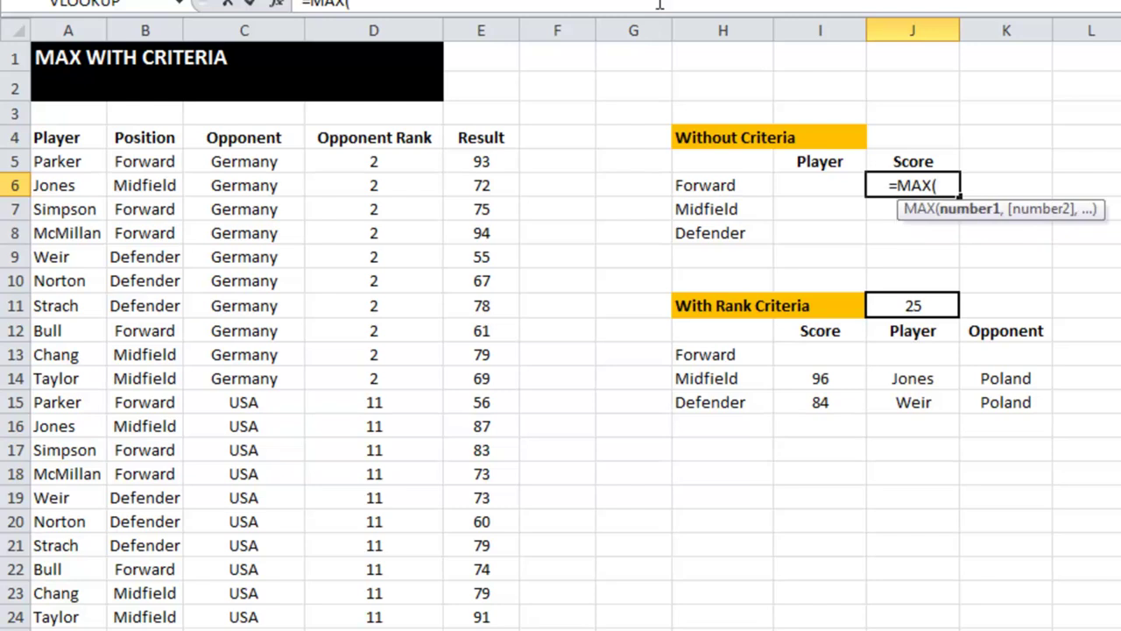
pyautogui.moveTo(475, 164); pyautogui.dragTo(481, 630)
pyautogui.write(')')
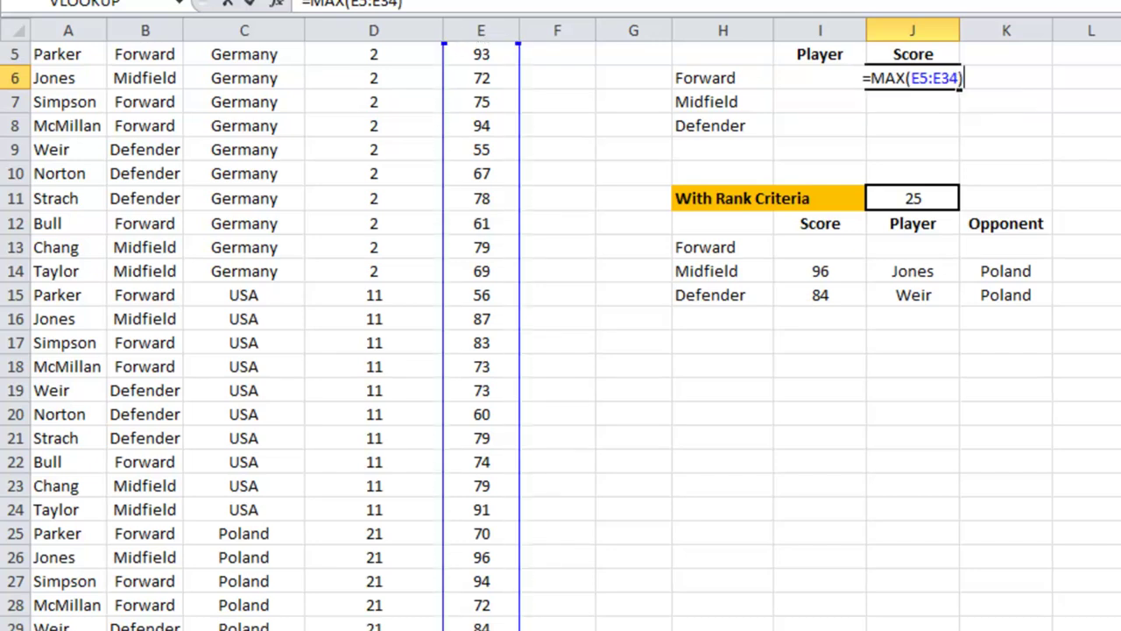
pyautogui.press('Return')
pyautogui.scroll(2, 1033, 542)
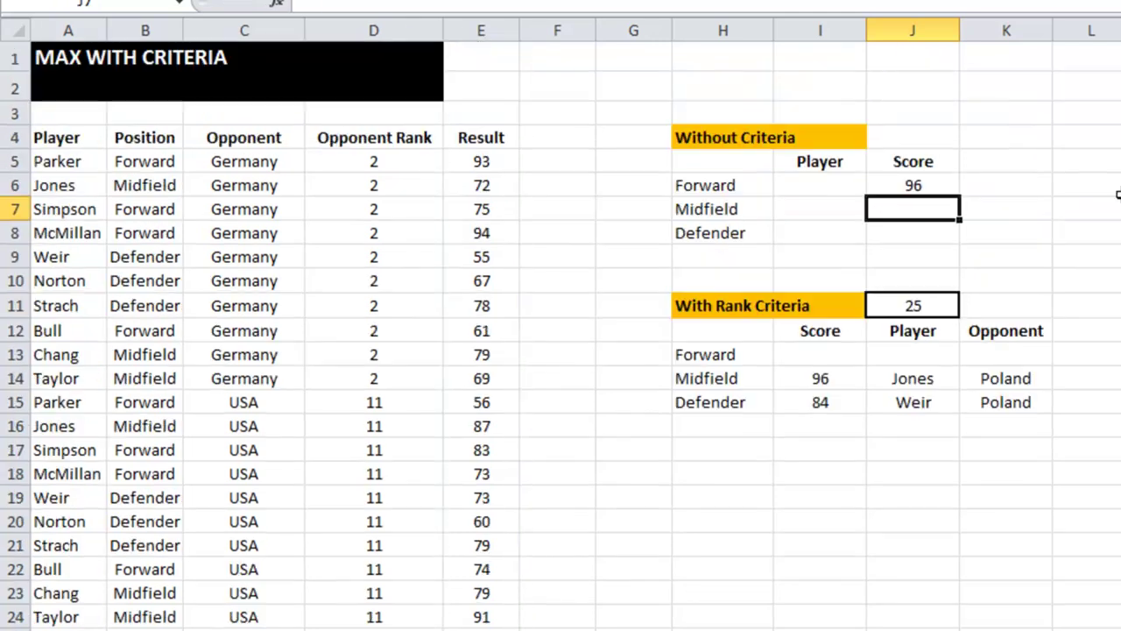
# Replace the range inside J6's MAX formula with an IF test comparing positions $B$5:$B$34 to $H$6.
pyautogui.click(917, 183)
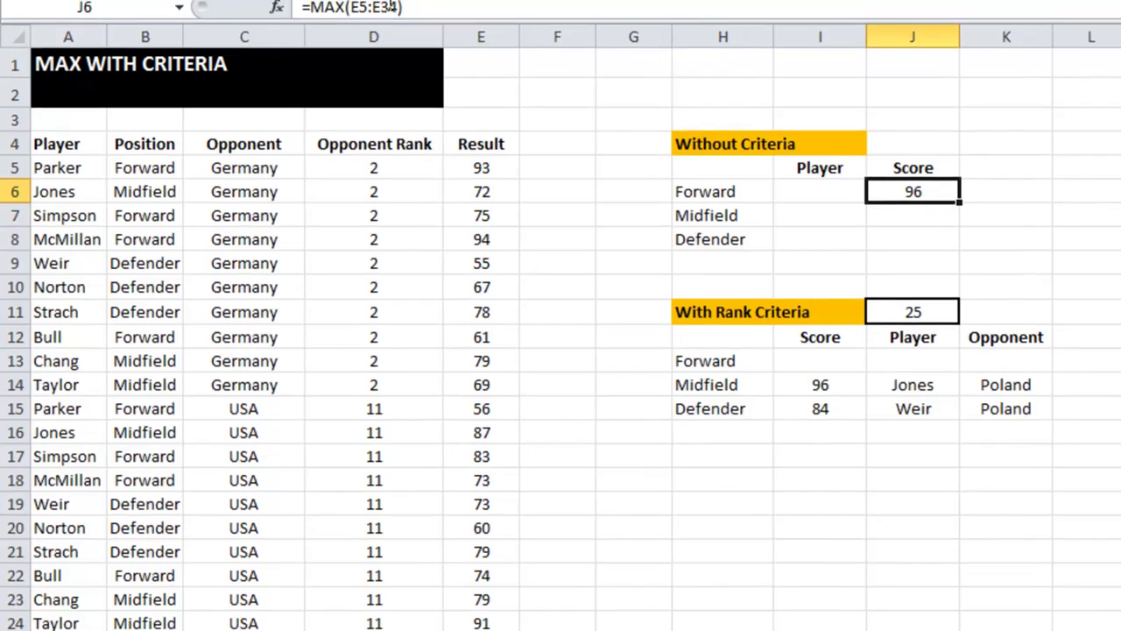
pyautogui.moveTo(399, 2); pyautogui.dragTo(355, 2)
pyautogui.press('BackSpace')
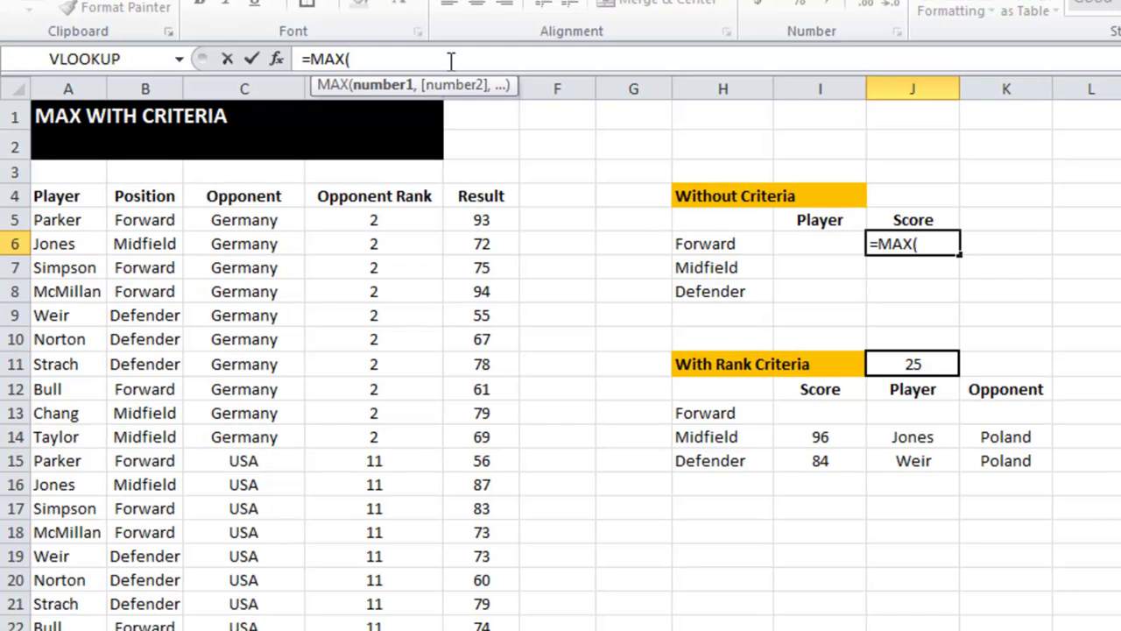
pyautogui.write('IF(')
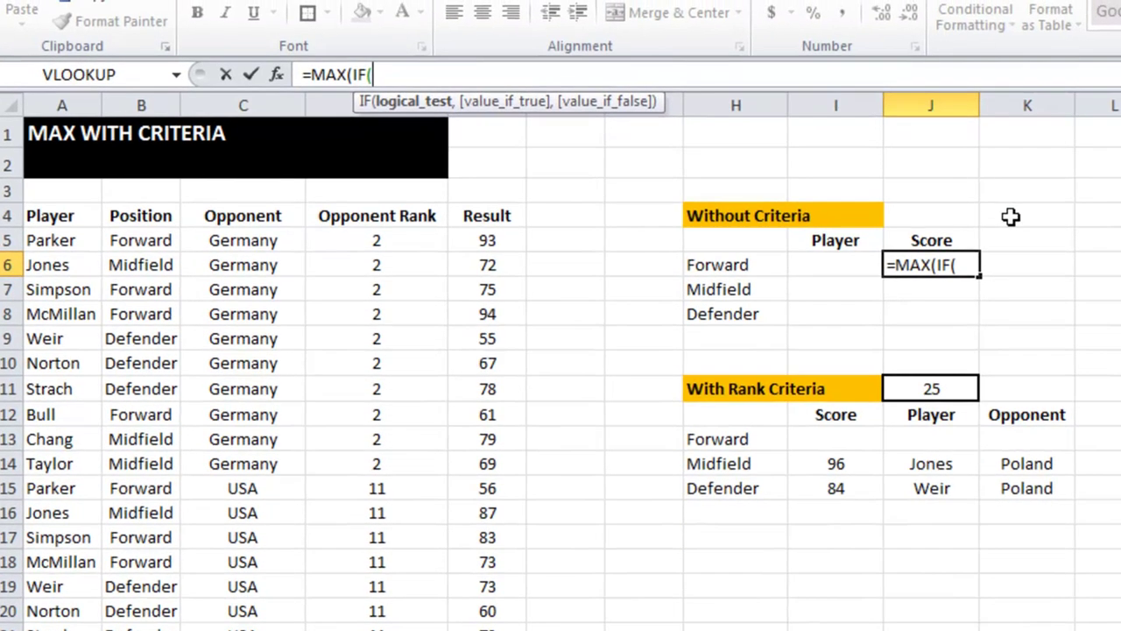
pyautogui.click(156, 245)
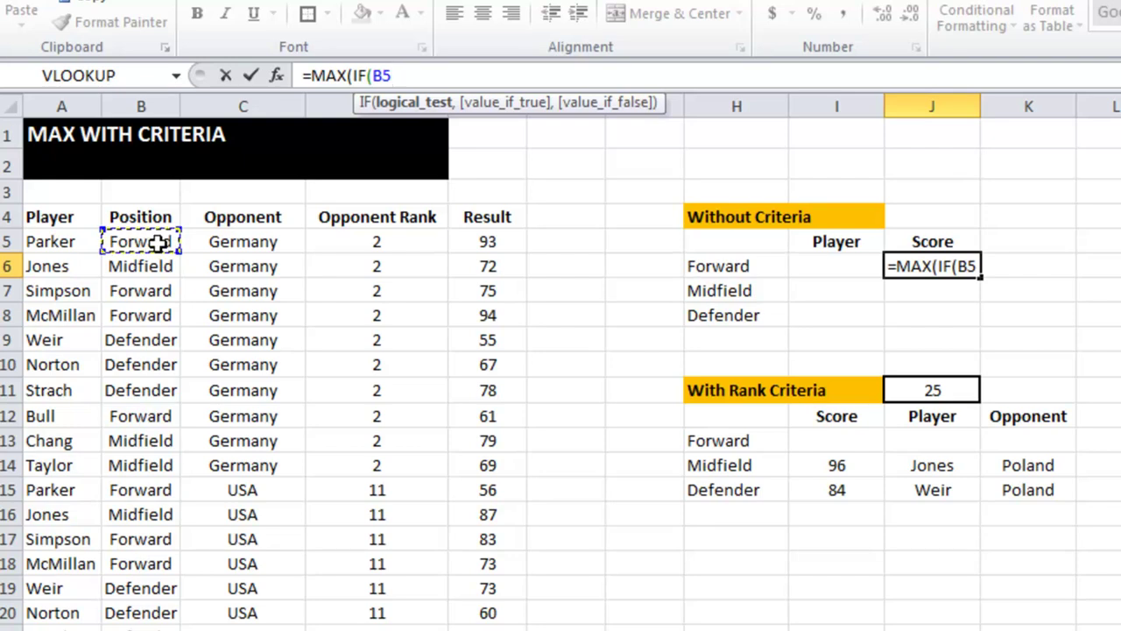
pyautogui.hotkey('ctrl', 'shift', 'Down')
pyautogui.scroll(-1, 155, 244)
pyautogui.press('F4')
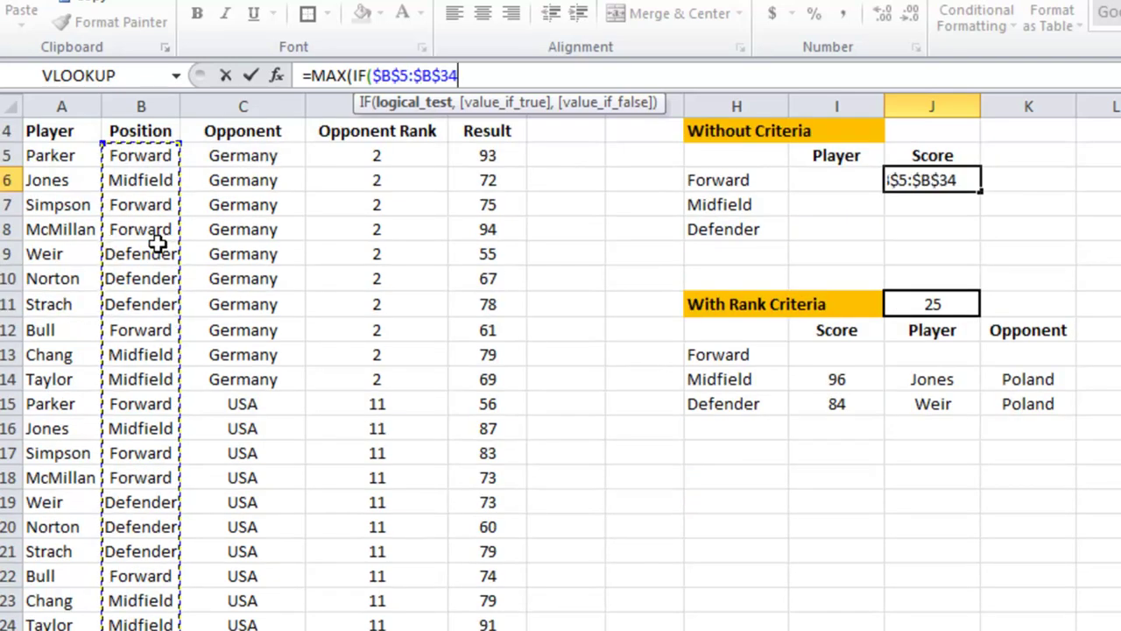
pyautogui.write('=')
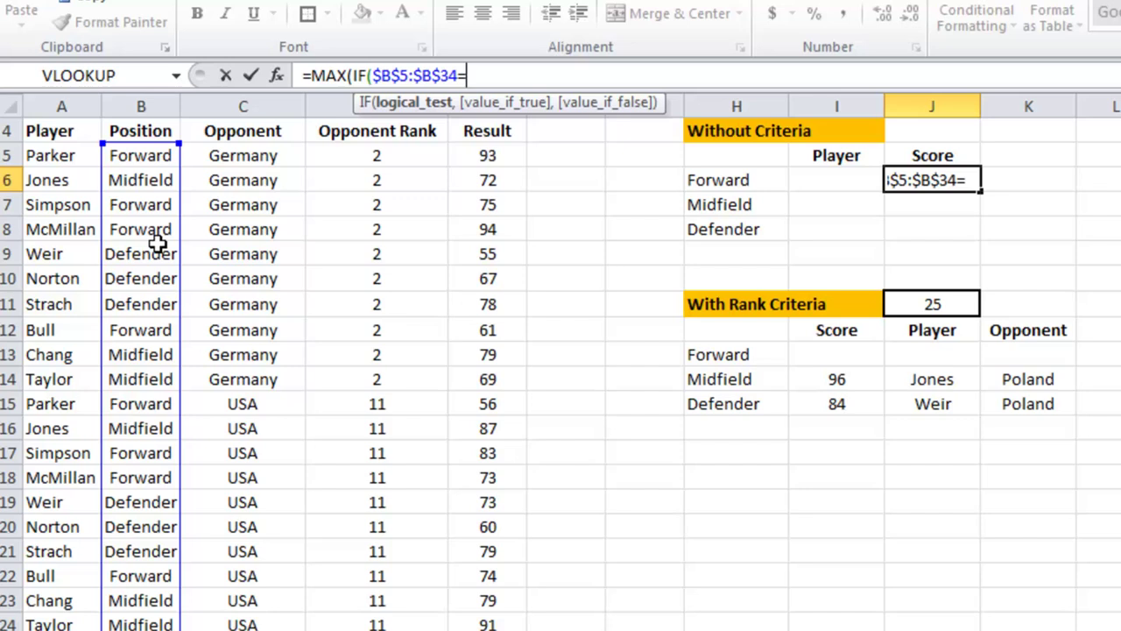
pyautogui.click(741, 181)
pyautogui.press('F4')
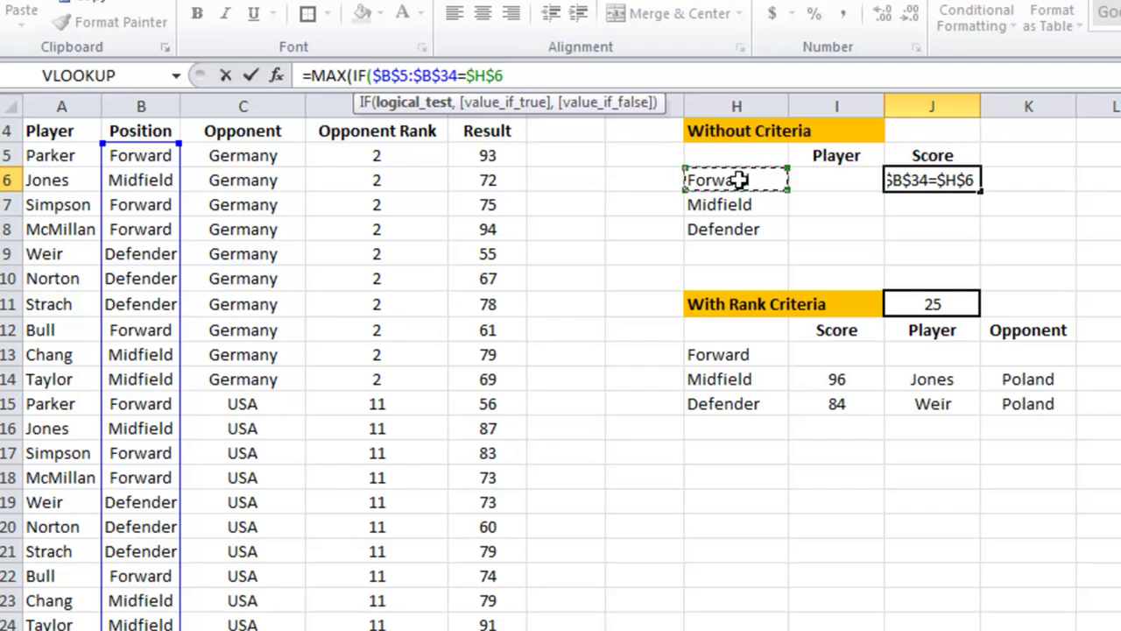
pyautogui.write(',')
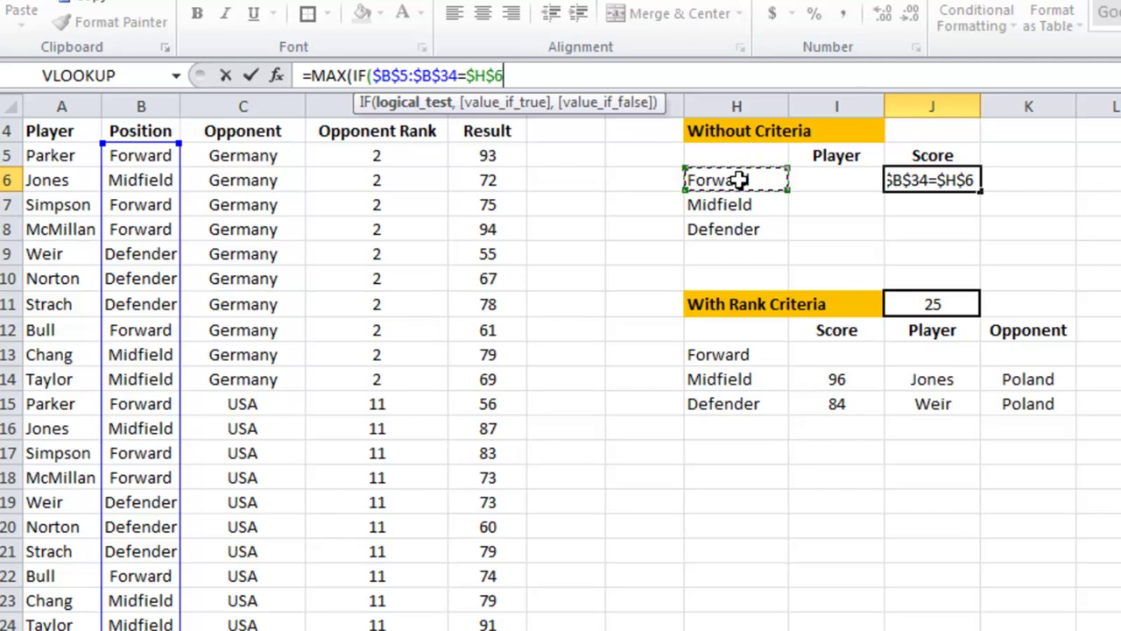
# Set $E$5:$E$34 as the IF's value if true, close both functions and enter J6 as an array formula.
pyautogui.click(497, 156)
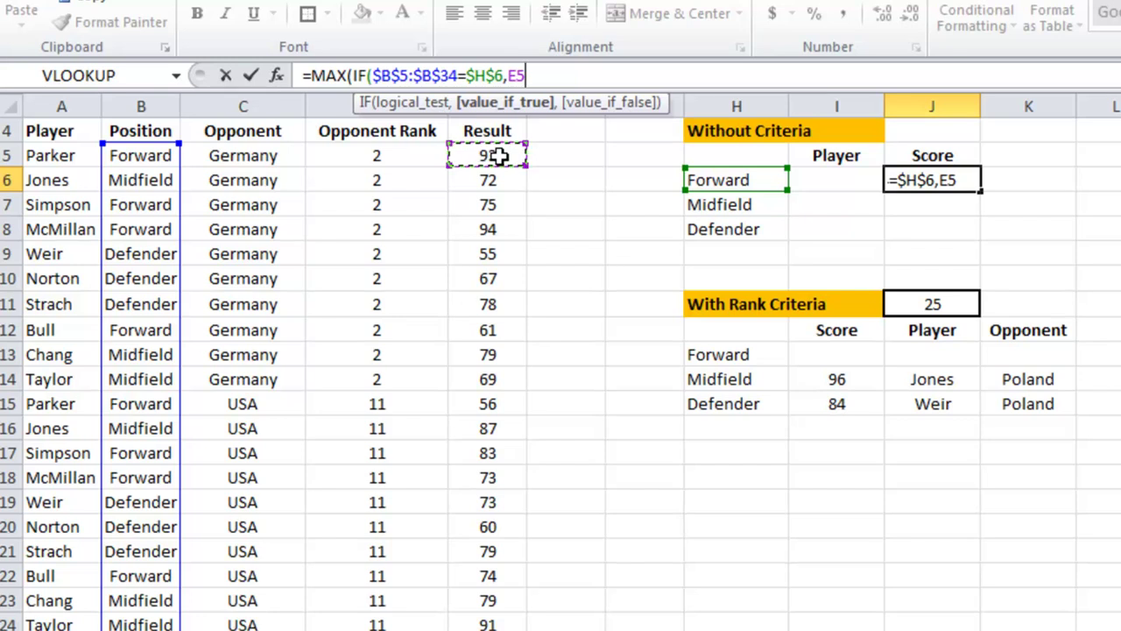
pyautogui.hotkey('ctrl', 'shift', 'Down')
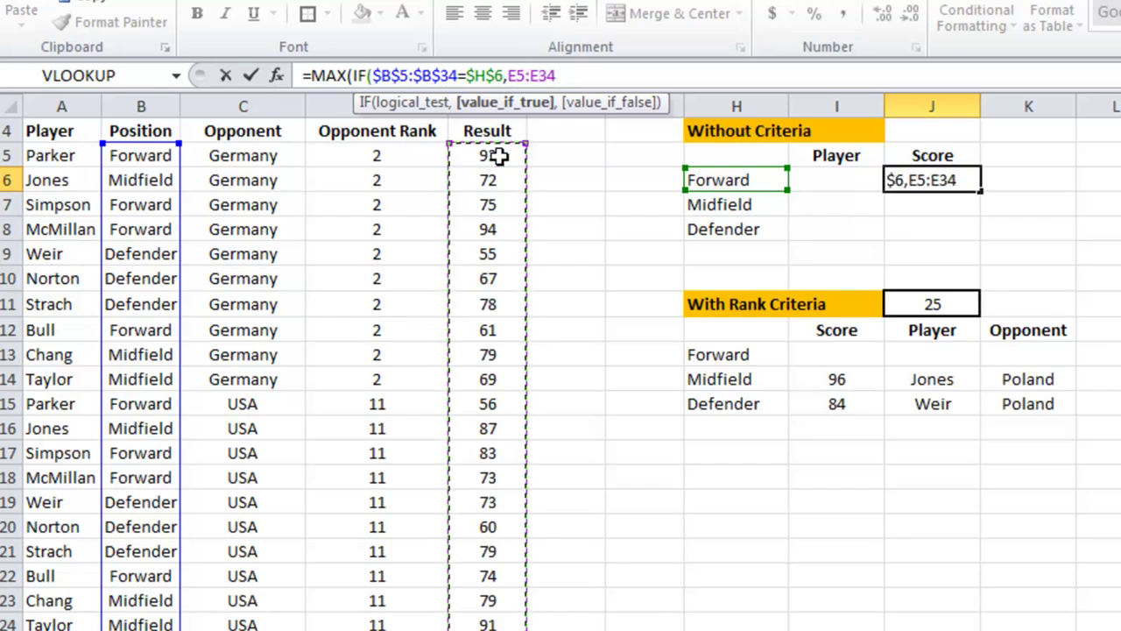
pyautogui.press('F4')
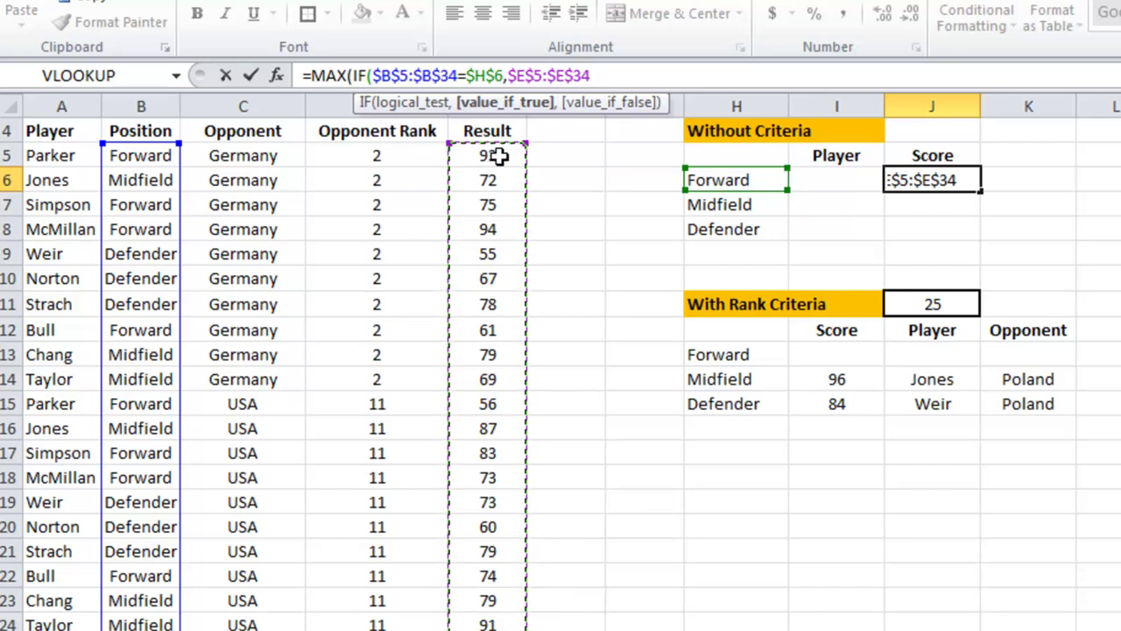
pyautogui.write(')')
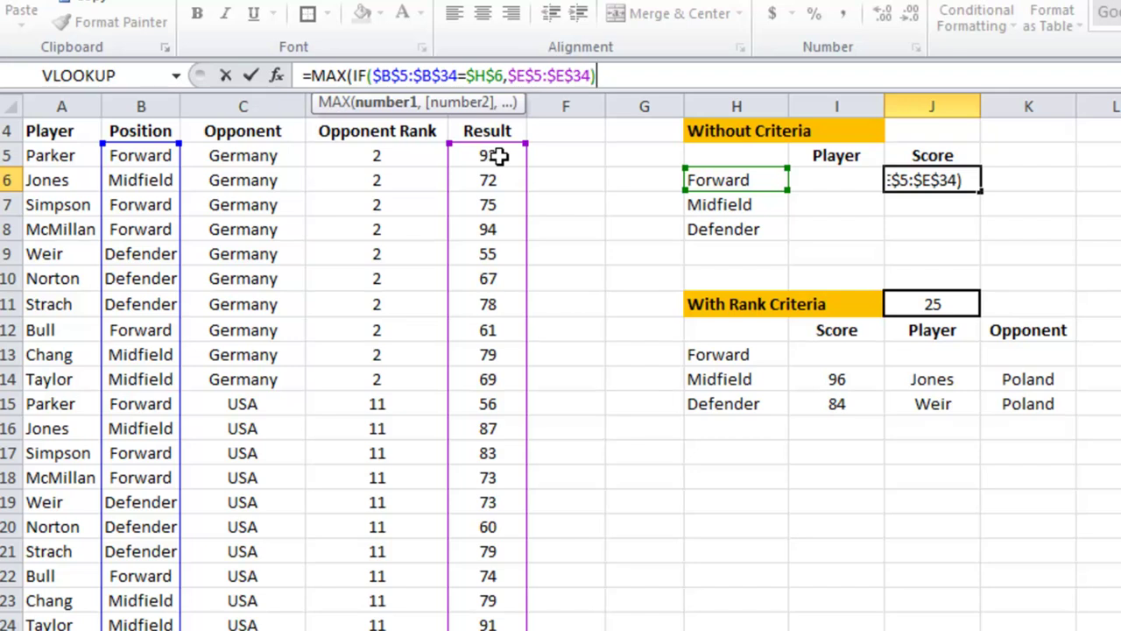
pyautogui.write(')')
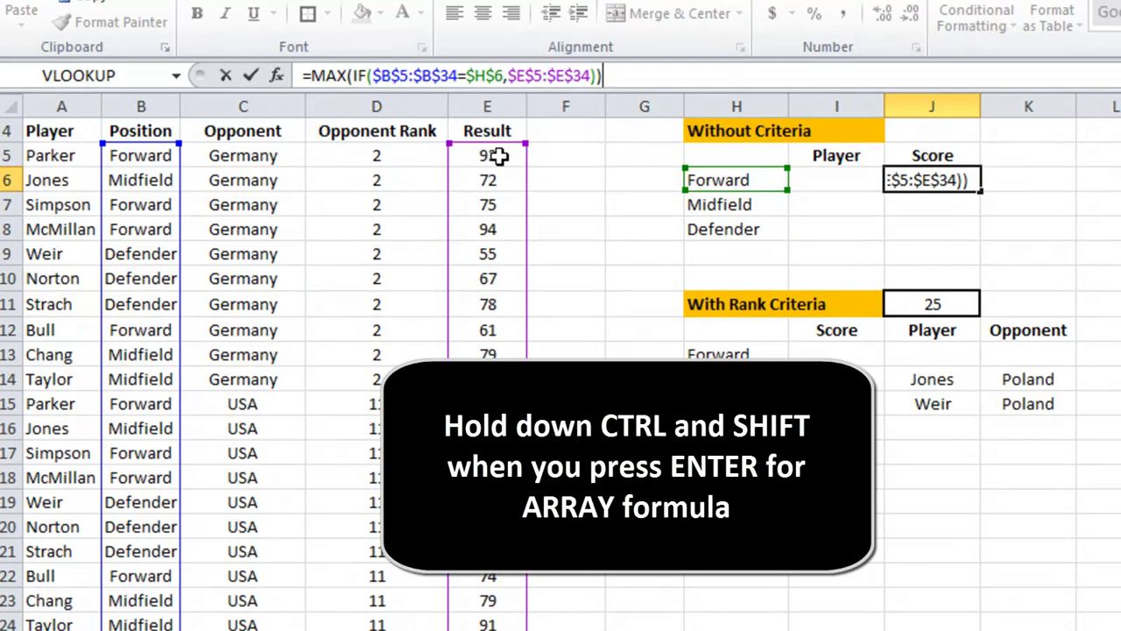
pyautogui.hotkey('ctrl', 'shift', 'Return')
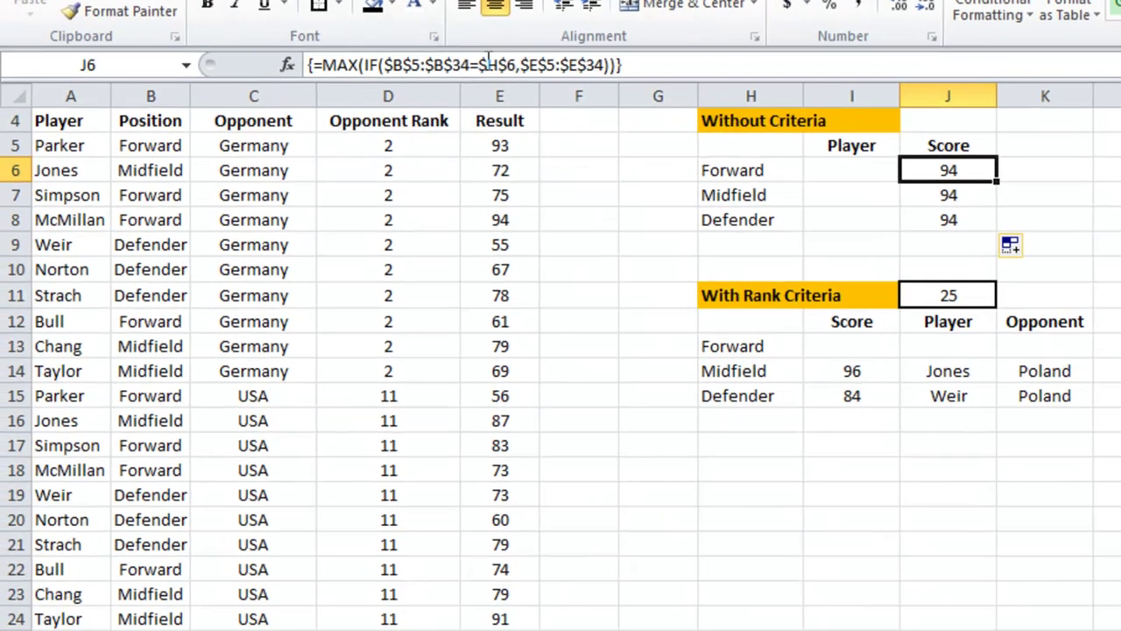
# Change $H$6 to $H6 in J6's array formula and fill it down to J8.
pyautogui.click(505, 66)
pyautogui.press('BackSpace')
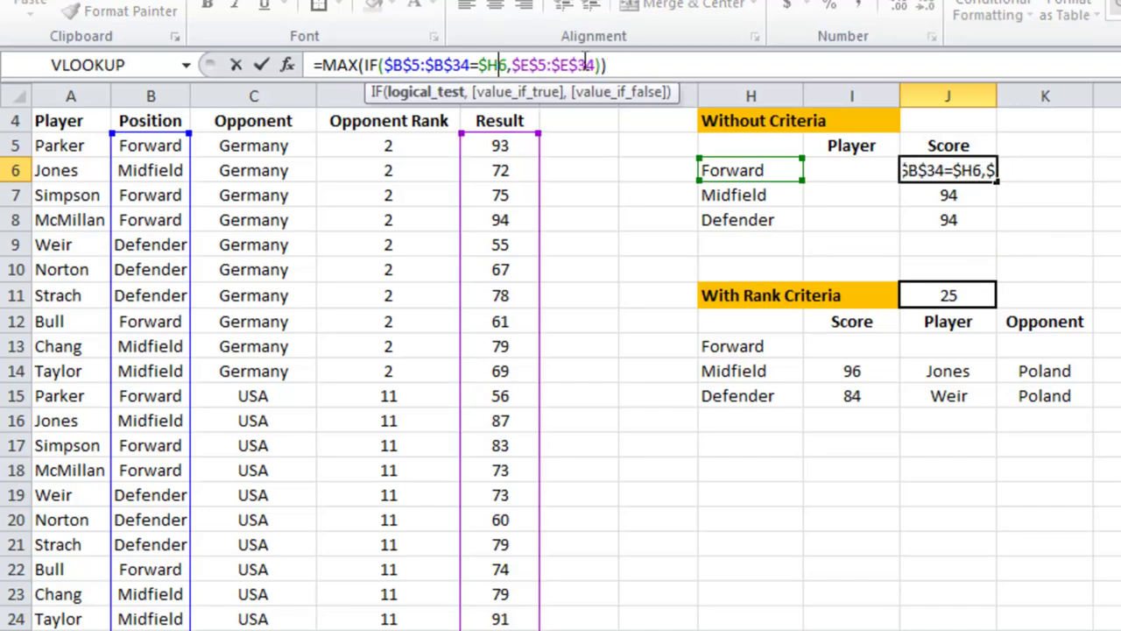
pyautogui.click(676, 61)
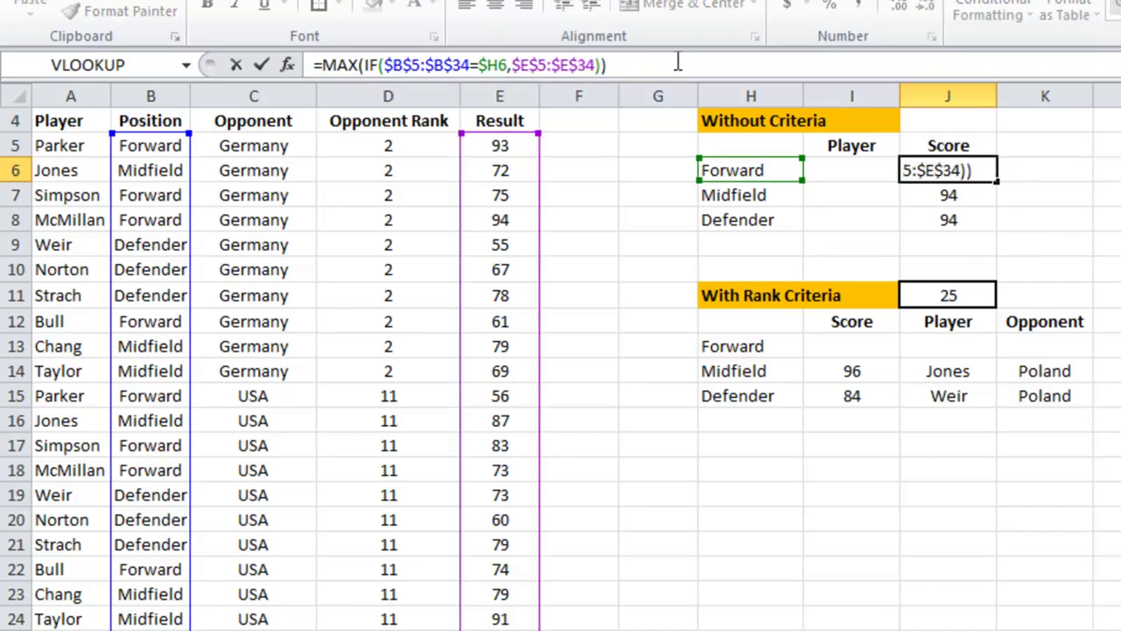
pyautogui.hotkey('ctrl', 'shift', 'Return')
pyautogui.moveTo(996, 179); pyautogui.dragTo(999, 228)
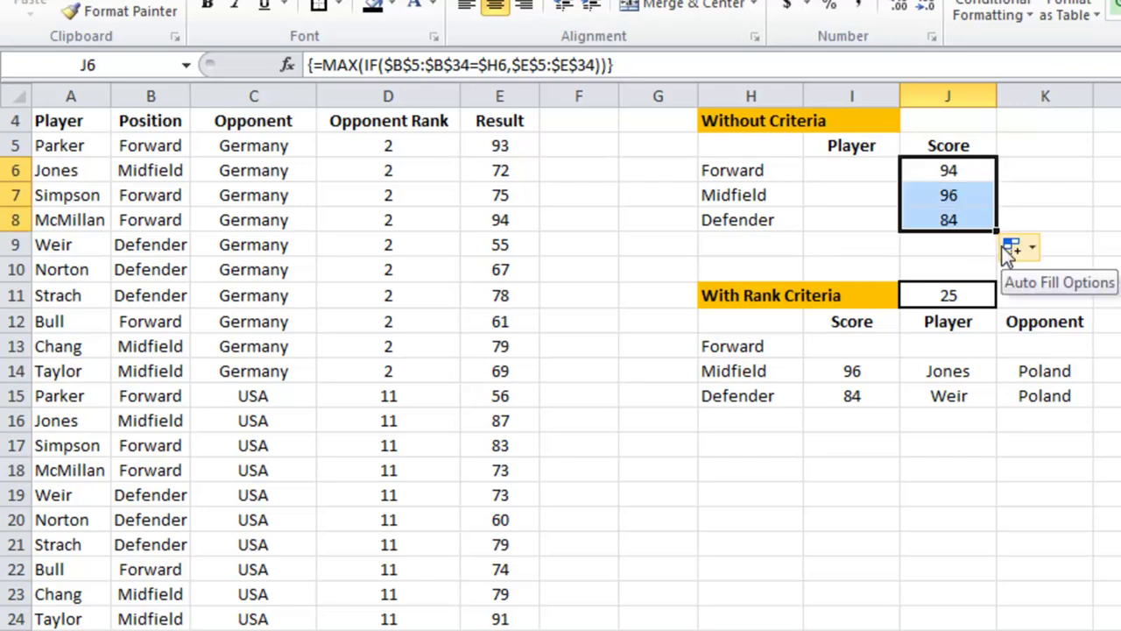
# Copy J6's MAX(IF()) expression without the equals sign, keeping the cell as an array formula.
pyautogui.click(850, 169)
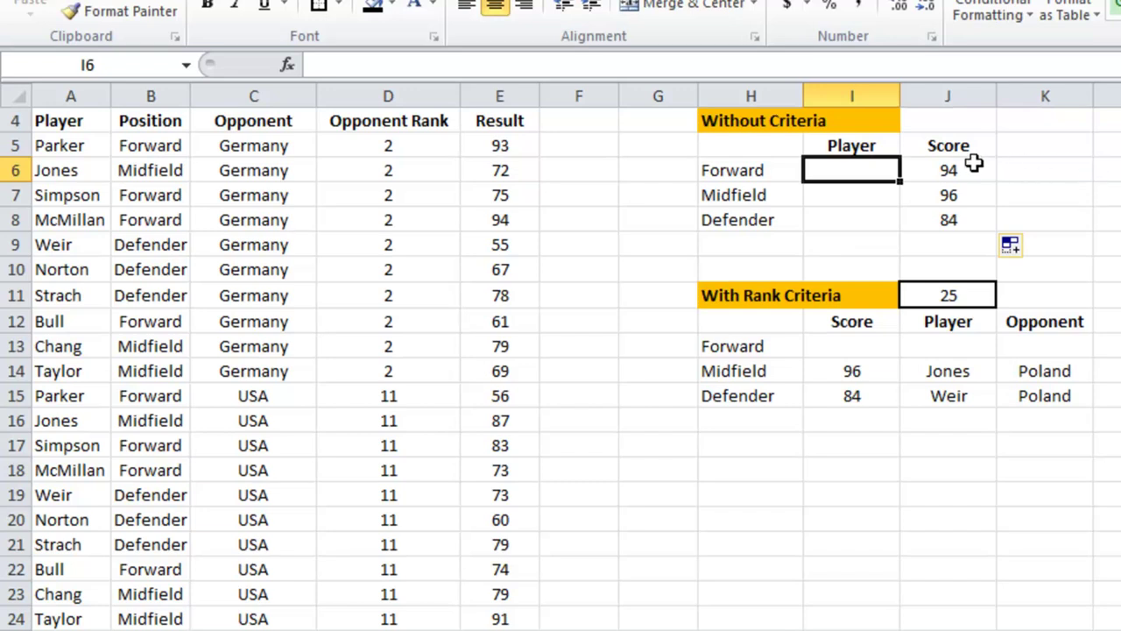
pyautogui.click(966, 169)
pyautogui.moveTo(645, 67); pyautogui.dragTo(323, 65)
pyautogui.hotkey('ctrl', 'c')
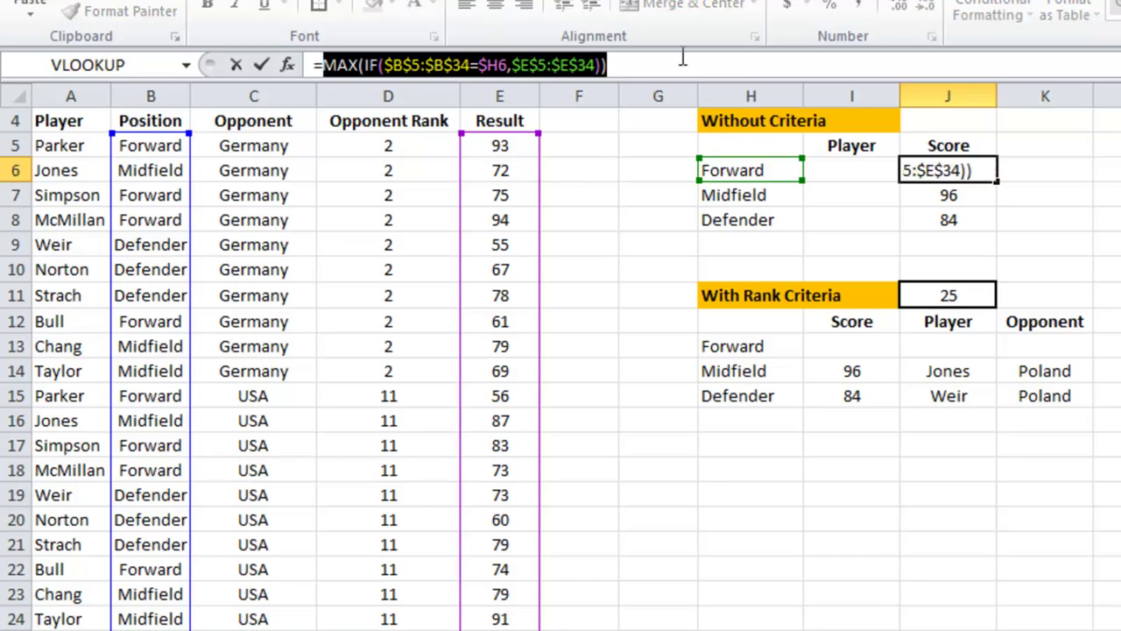
pyautogui.hotkey('ctrl', 'shift', 'Return')
# Begin an INDEX formula in I6 with the player list $A$5:$A$34 as its array.
pyautogui.click(862, 178)
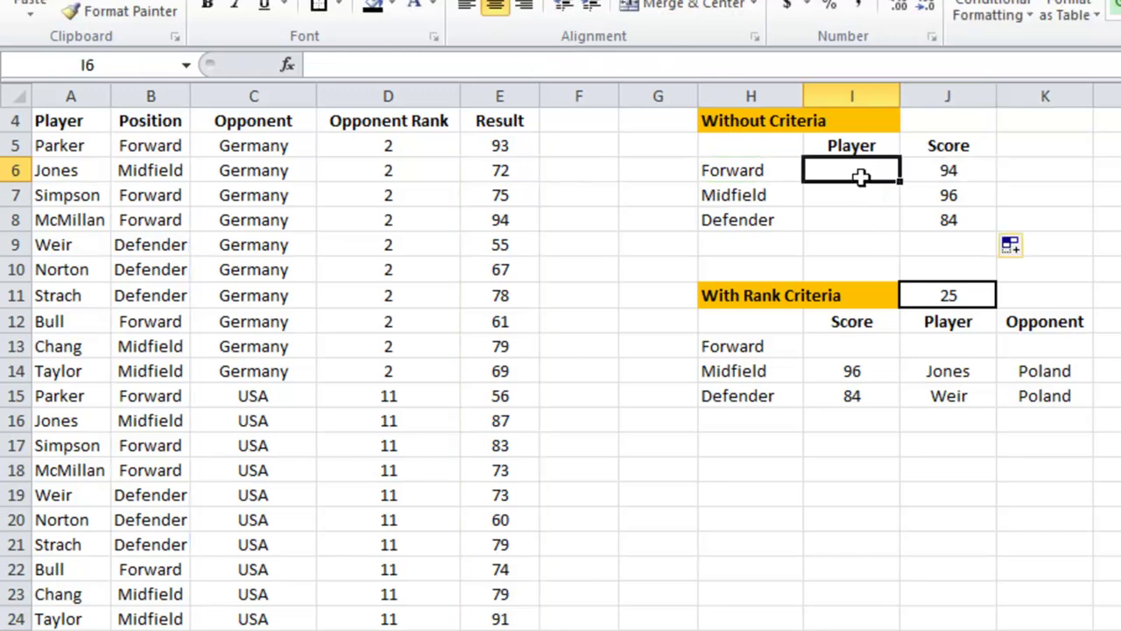
pyautogui.click(932, 170)
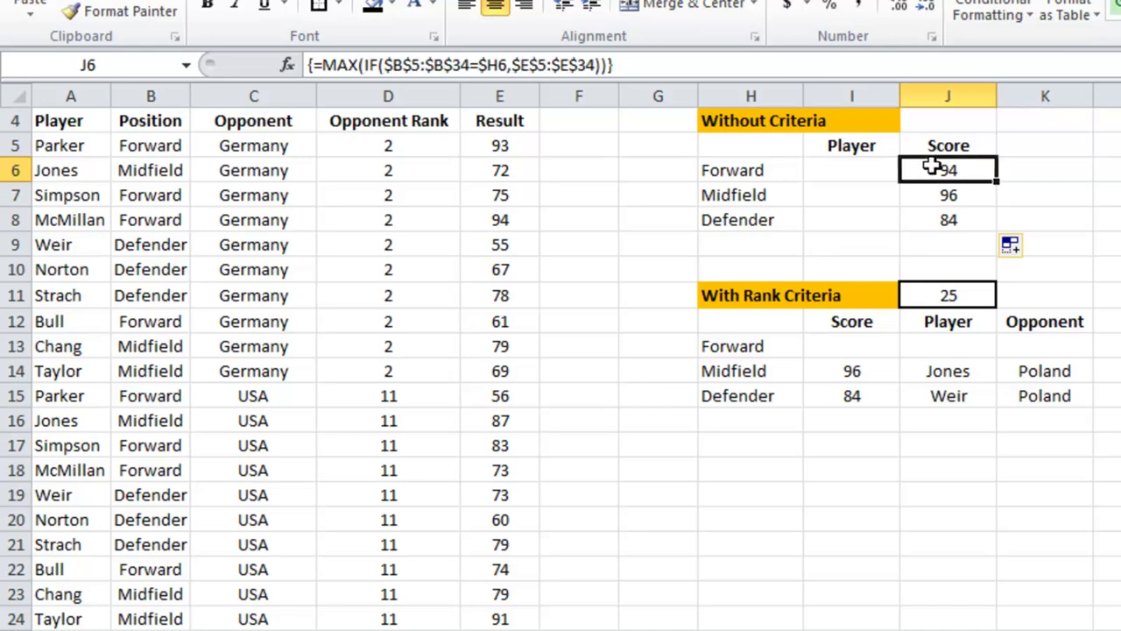
pyautogui.click(853, 173)
pyautogui.click(321, 67)
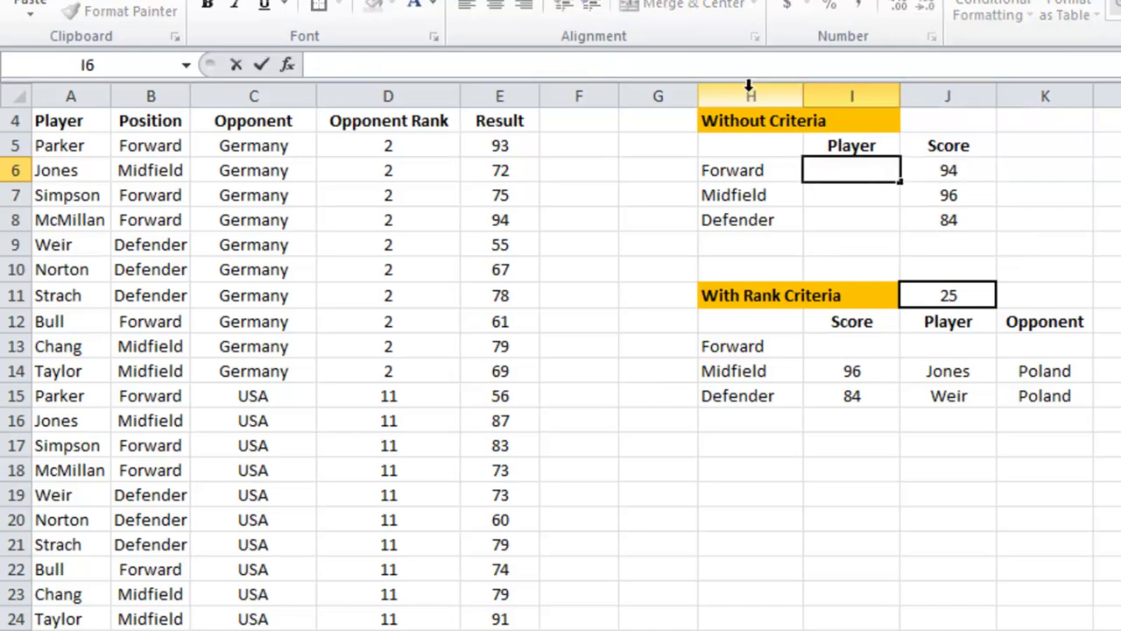
pyautogui.write('=INDEX(')
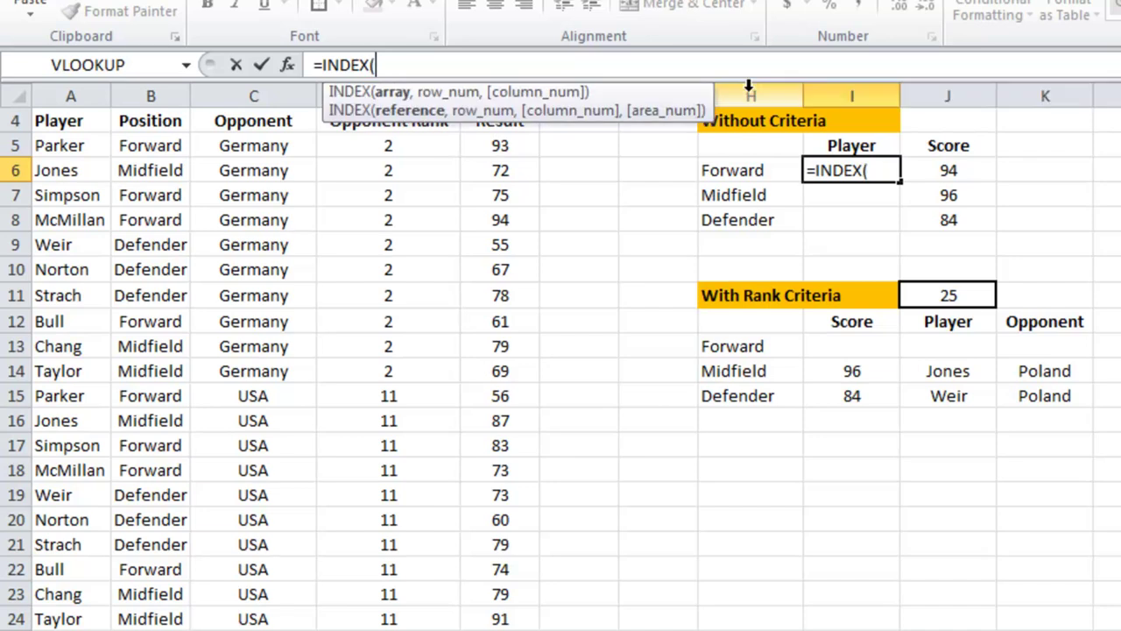
pyautogui.click(74, 147)
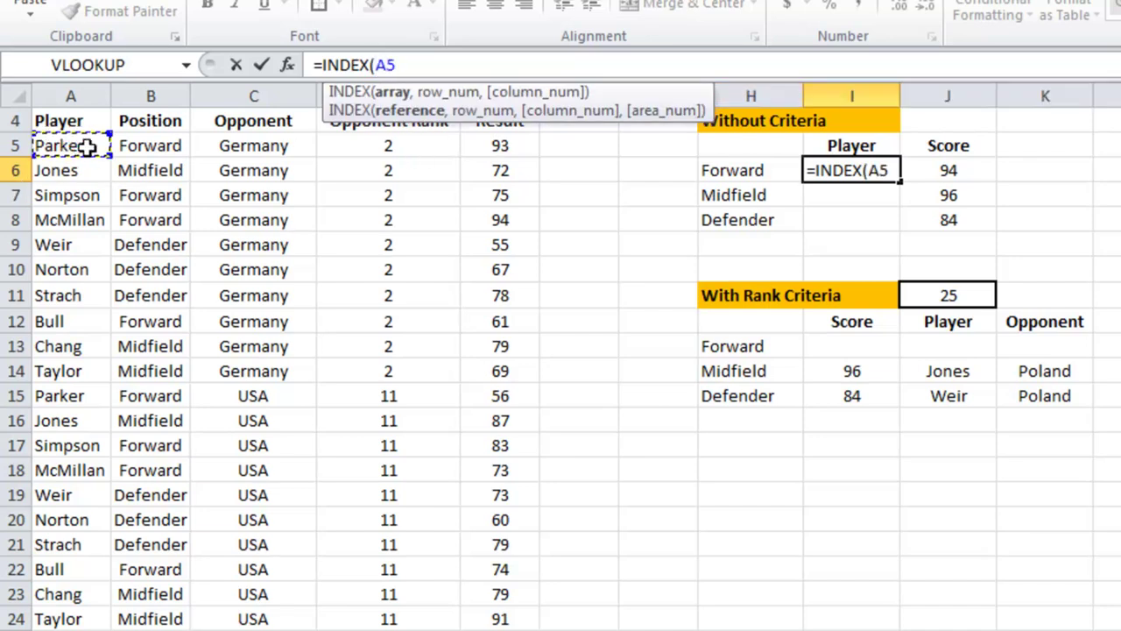
pyautogui.hotkey('ctrl', 'shift', 'Down')
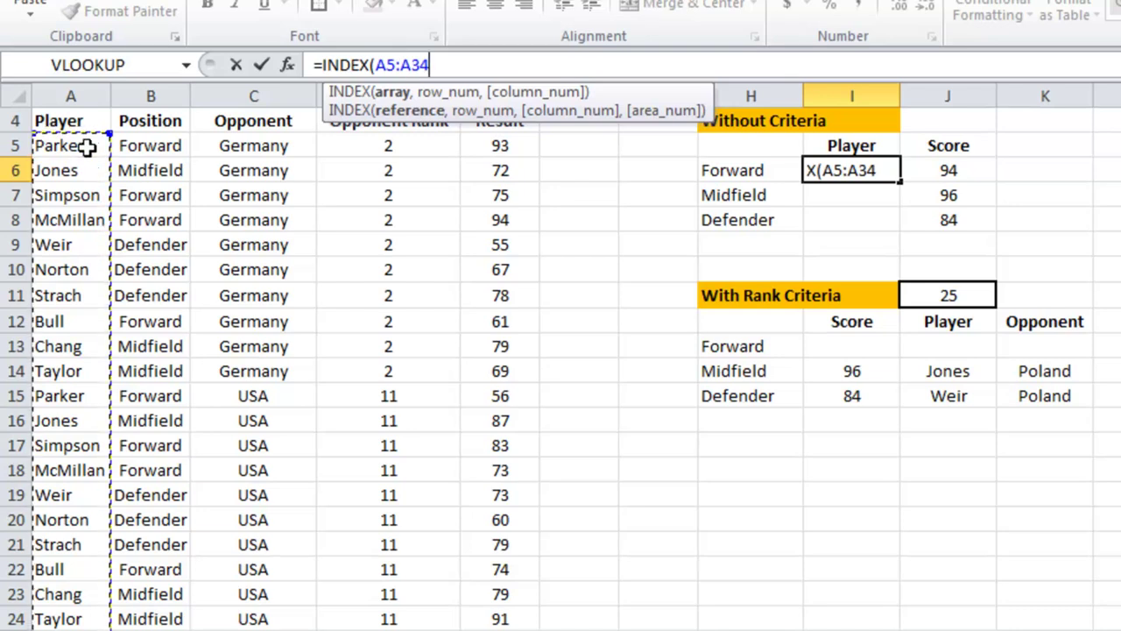
pyautogui.press('F4')
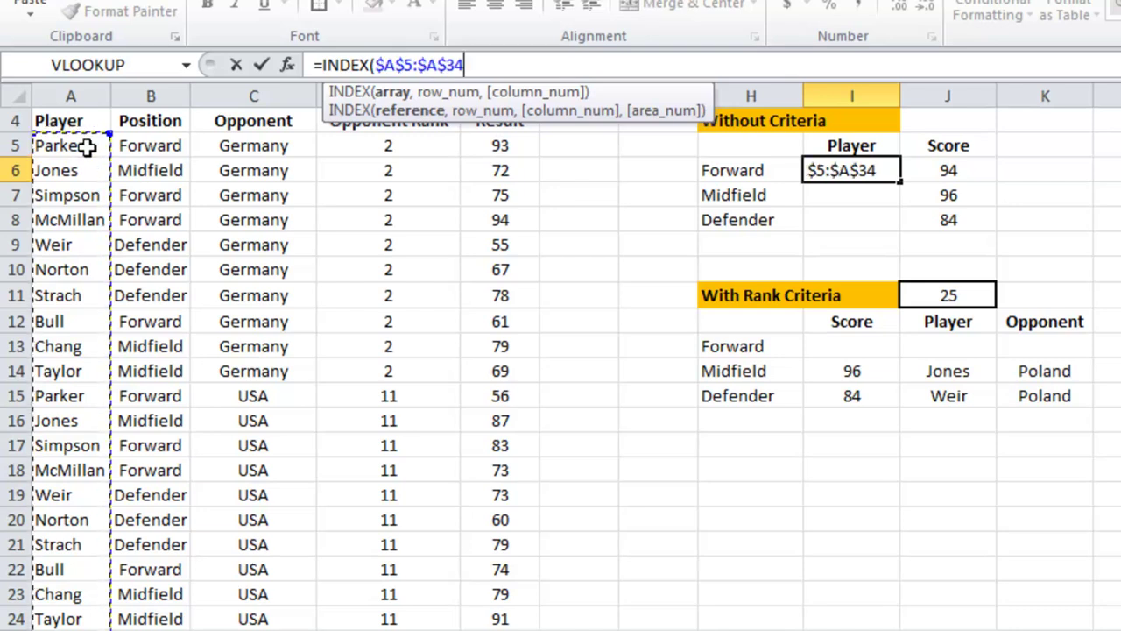
pyautogui.write(',')
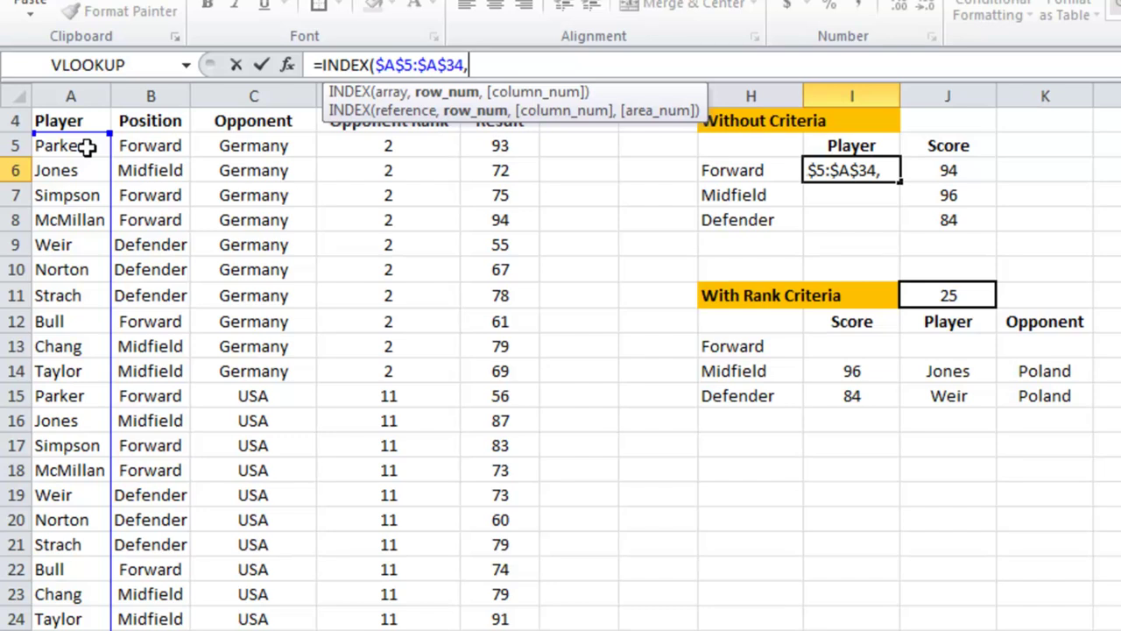
# Add a MATCH for the row number using the copied MAX(IF()) expression, lookup array $E$5:$E$34 and match type 0, closing both functions.
pyautogui.write('MATCH(')
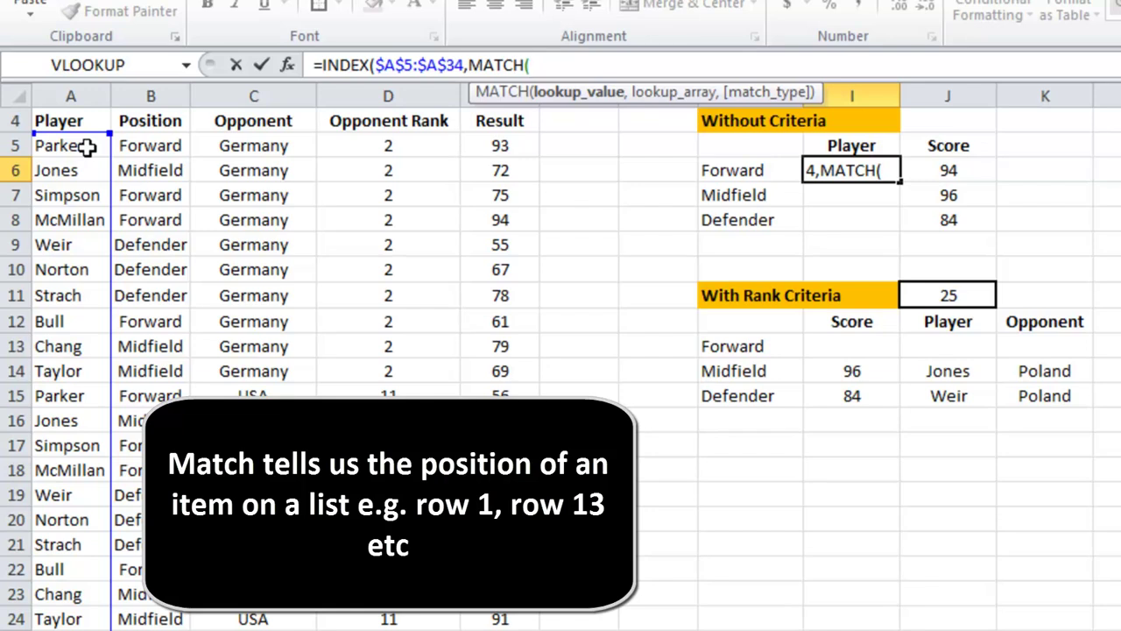
pyautogui.hotkey('ctrl', 'v')
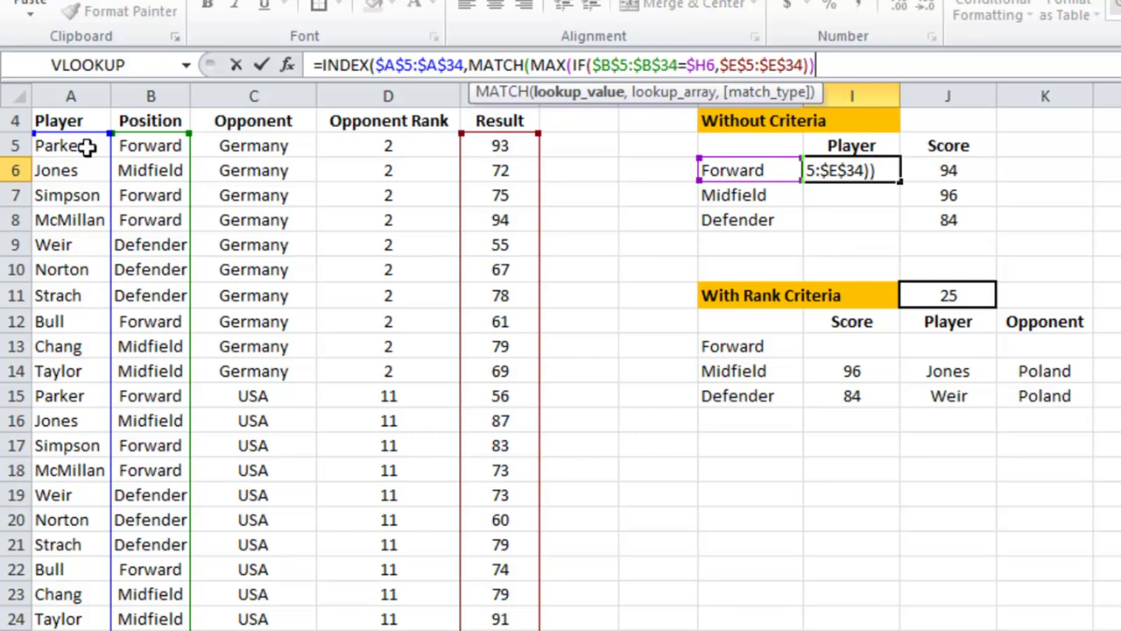
pyautogui.write(',')
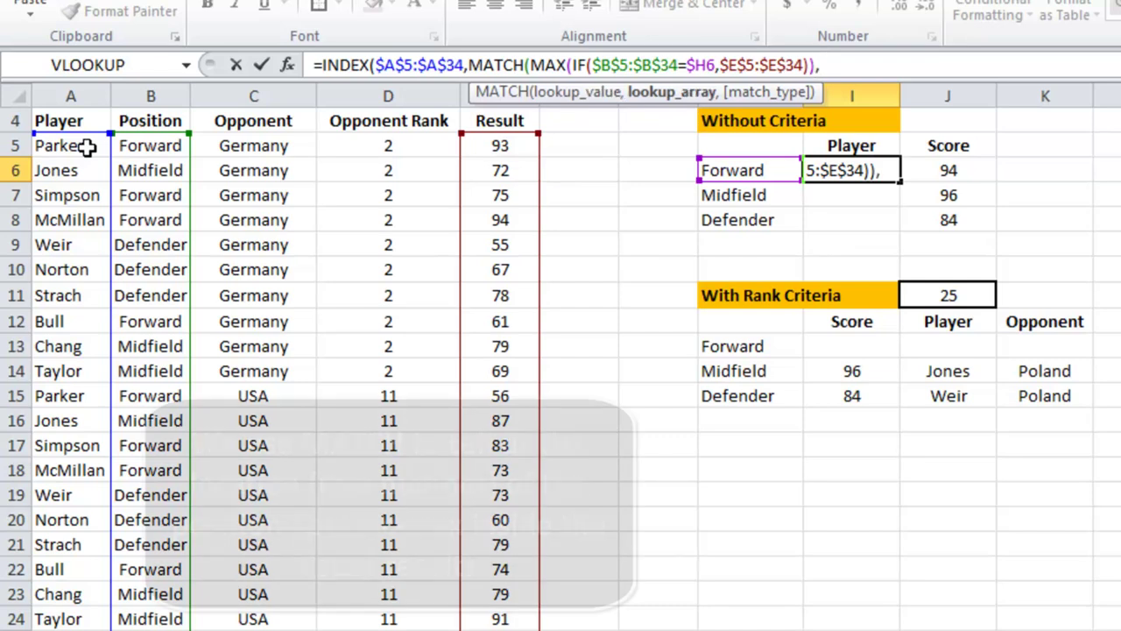
pyautogui.click(505, 146)
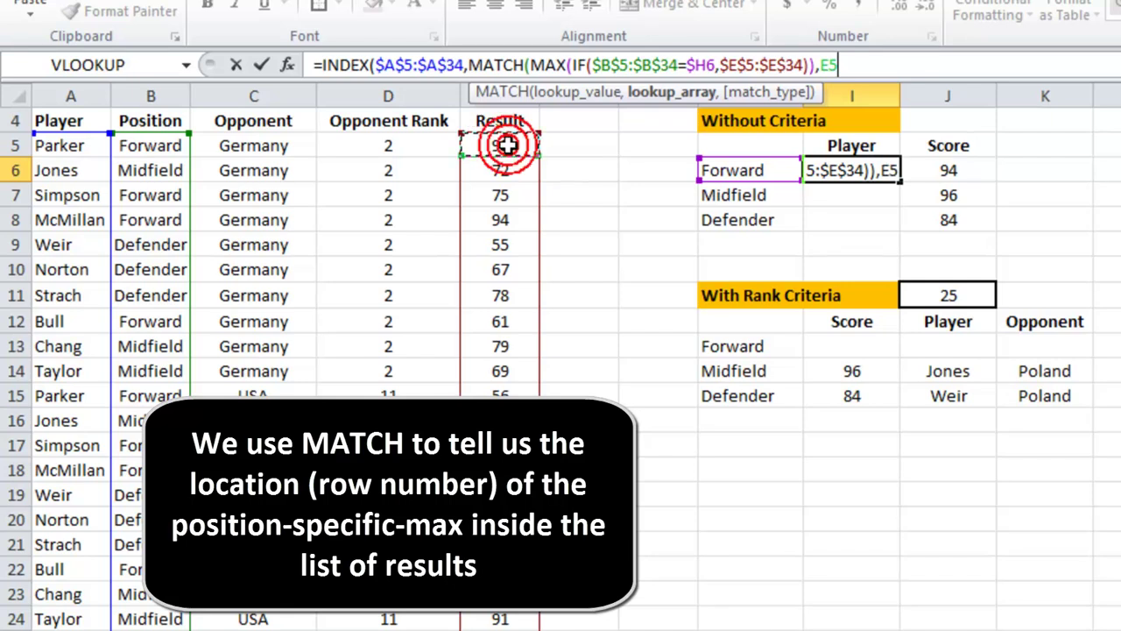
pyautogui.hotkey('ctrl', 'shift', 'Down')
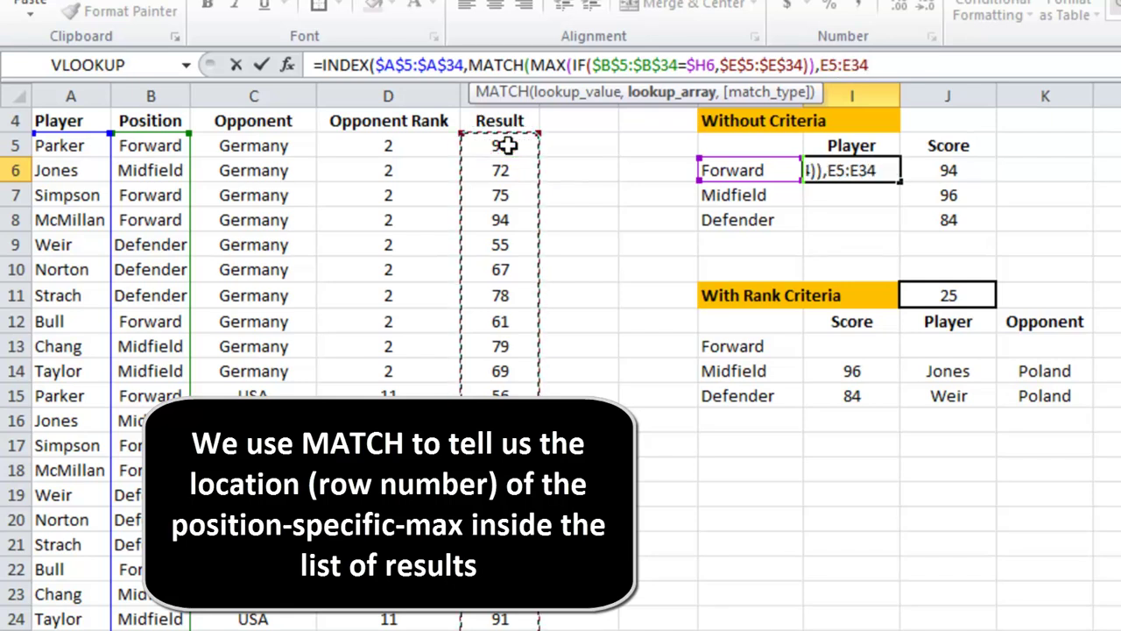
pyautogui.press('F4')
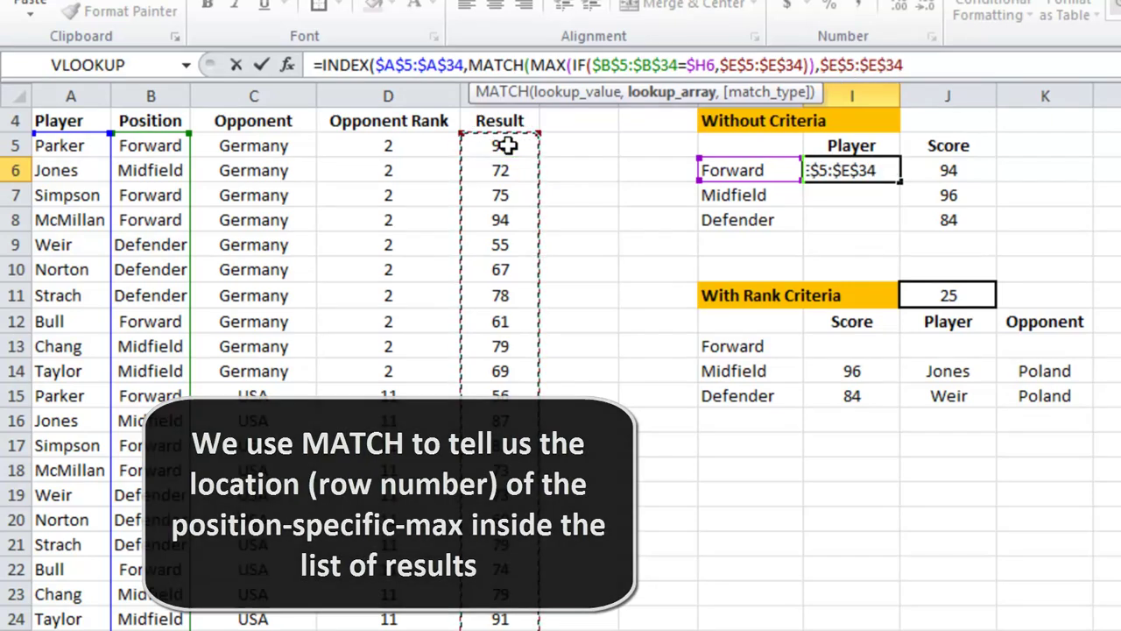
pyautogui.write(',0')
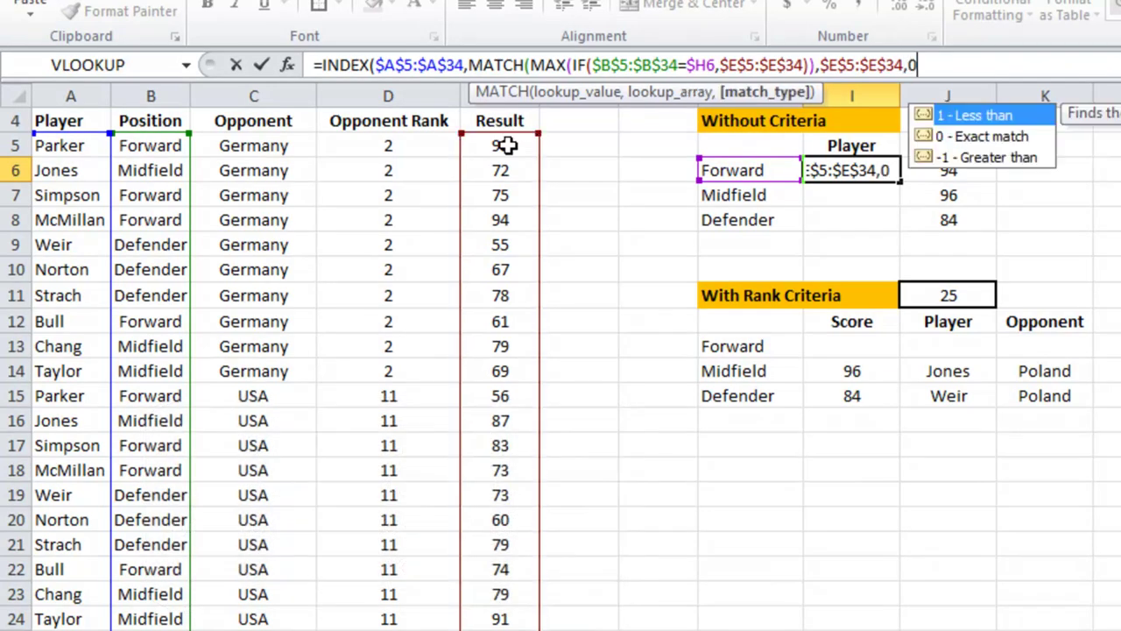
pyautogui.write('))')
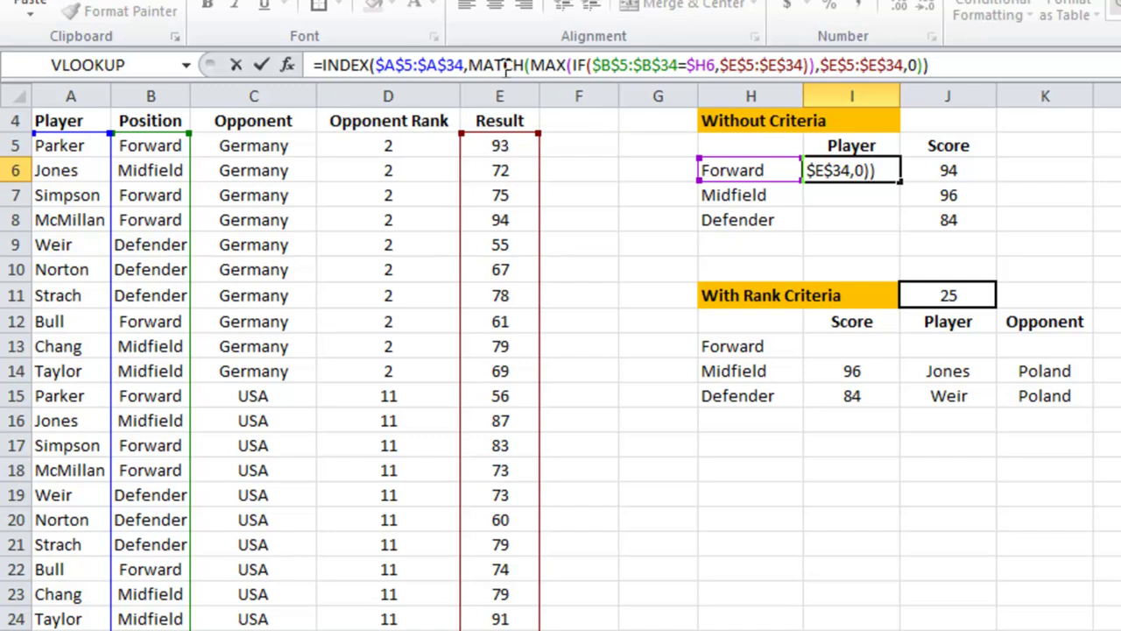
# Temporarily replace the MATCH expression in I6's INDEX formula with row number 4, and paste the expression back in its place.
pyautogui.moveTo(470, 64); pyautogui.dragTo(925, 65)
pyautogui.hotkey('ctrl', 'c')
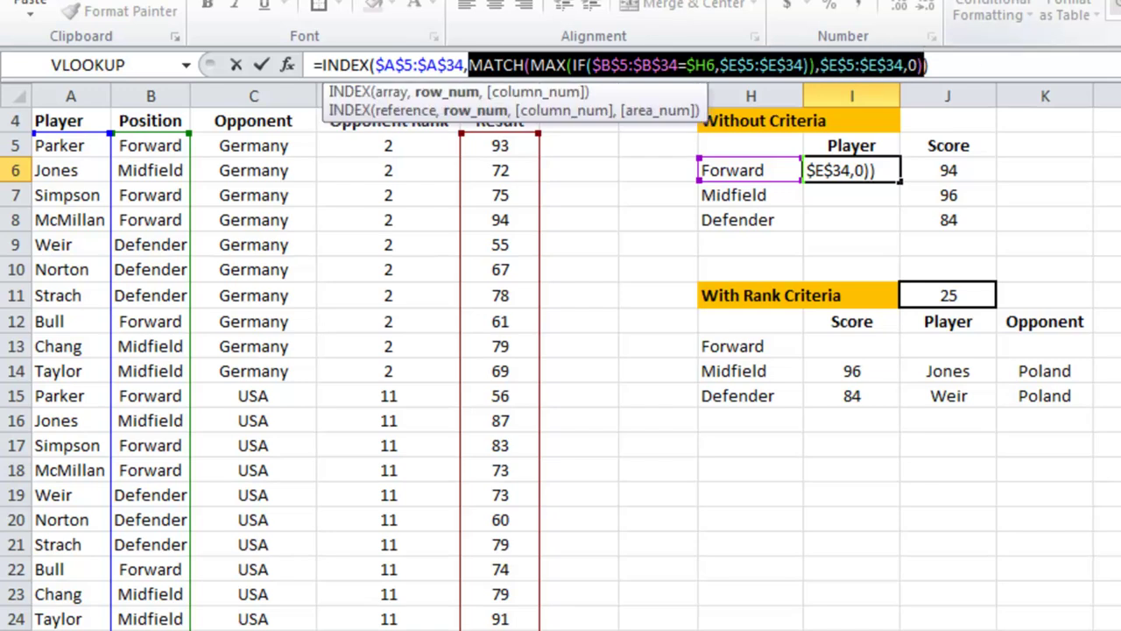
pyautogui.write('4,4')
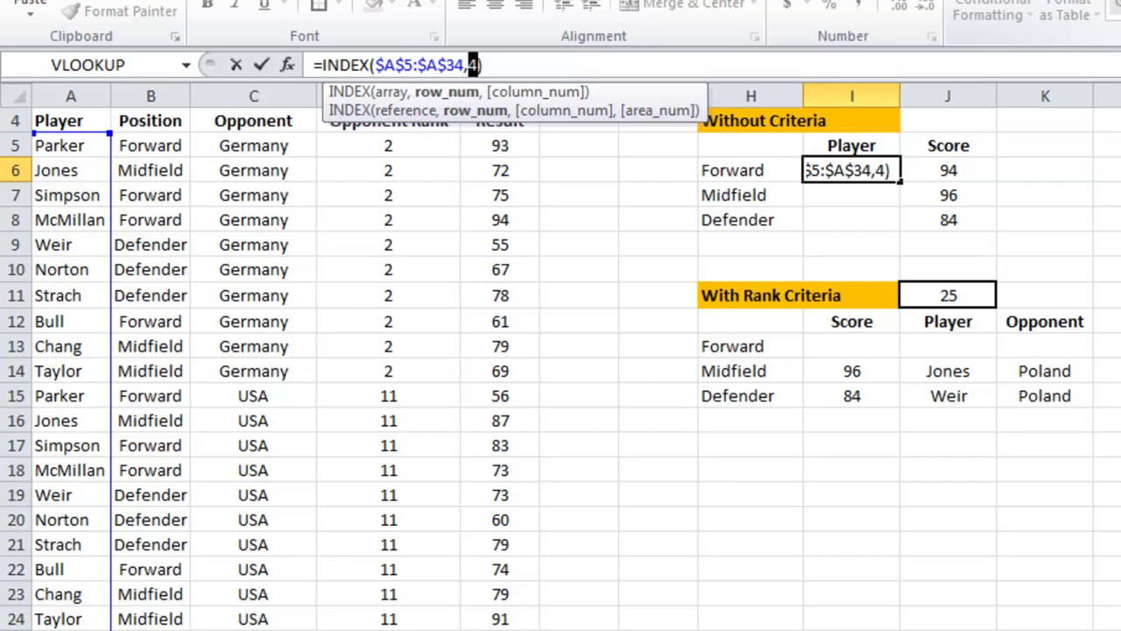
pyautogui.hotkey('ctrl', 'v')
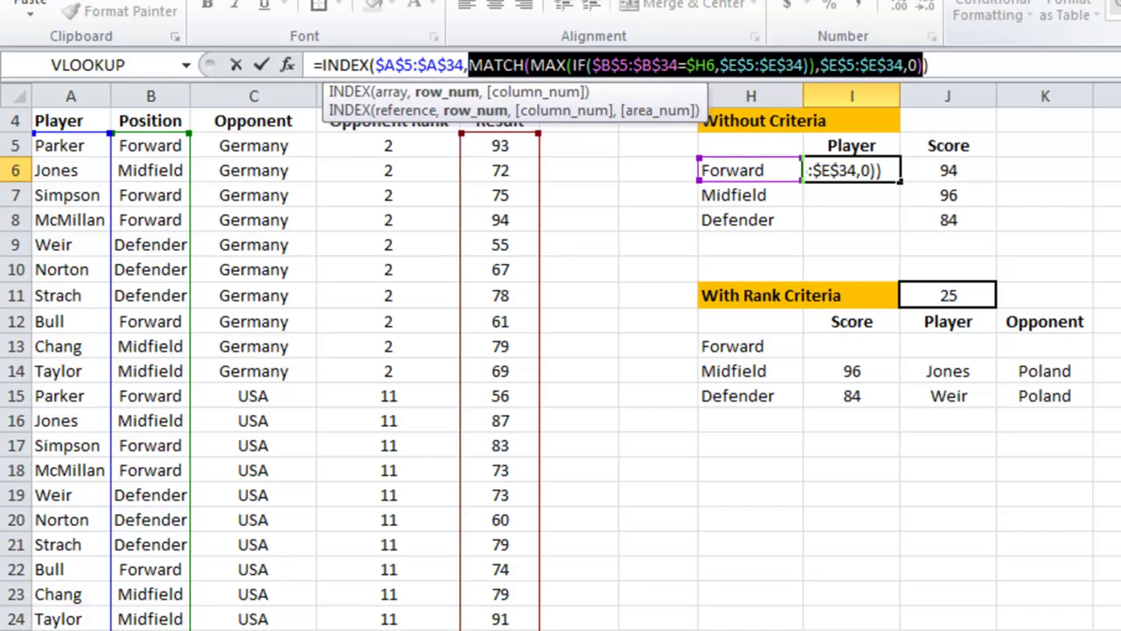
# Enter I6's INDEX and MATCH formula as an array formula and fill it down to I8.
pyautogui.hotkey('ctrl', 'shift', 'Return')
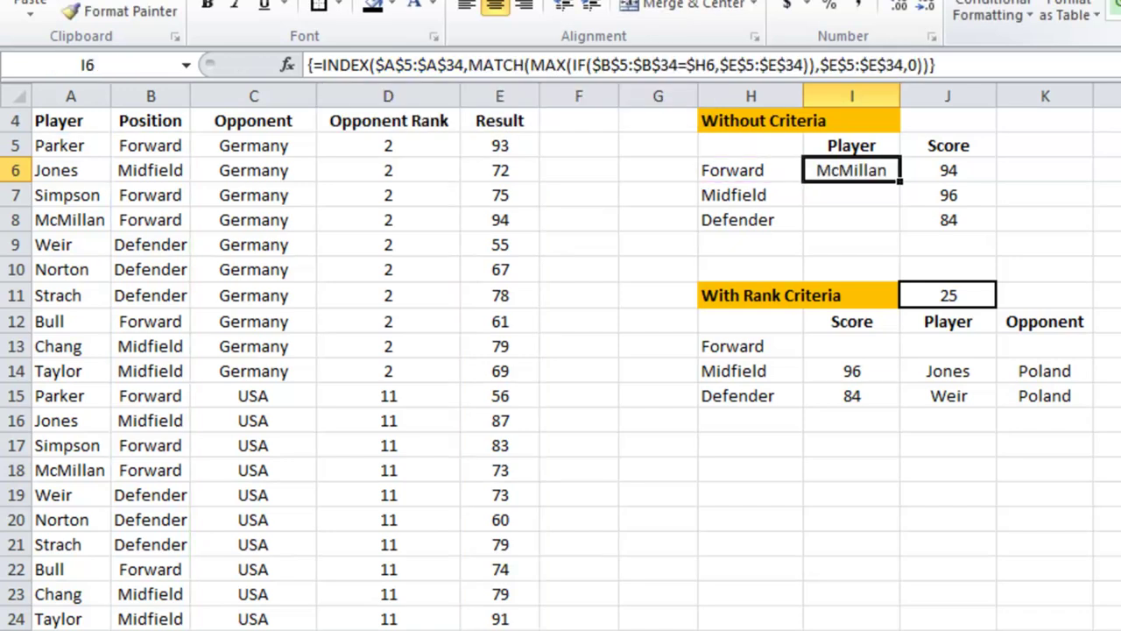
pyautogui.moveTo(899, 180); pyautogui.dragTo(902, 235)
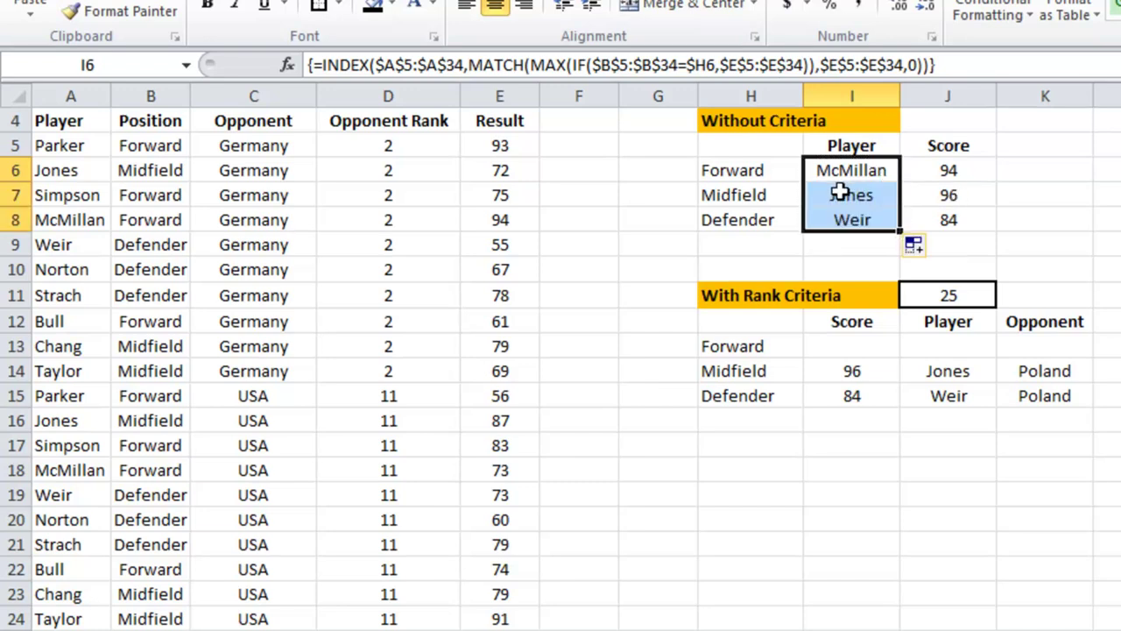
pyautogui.click(838, 188)
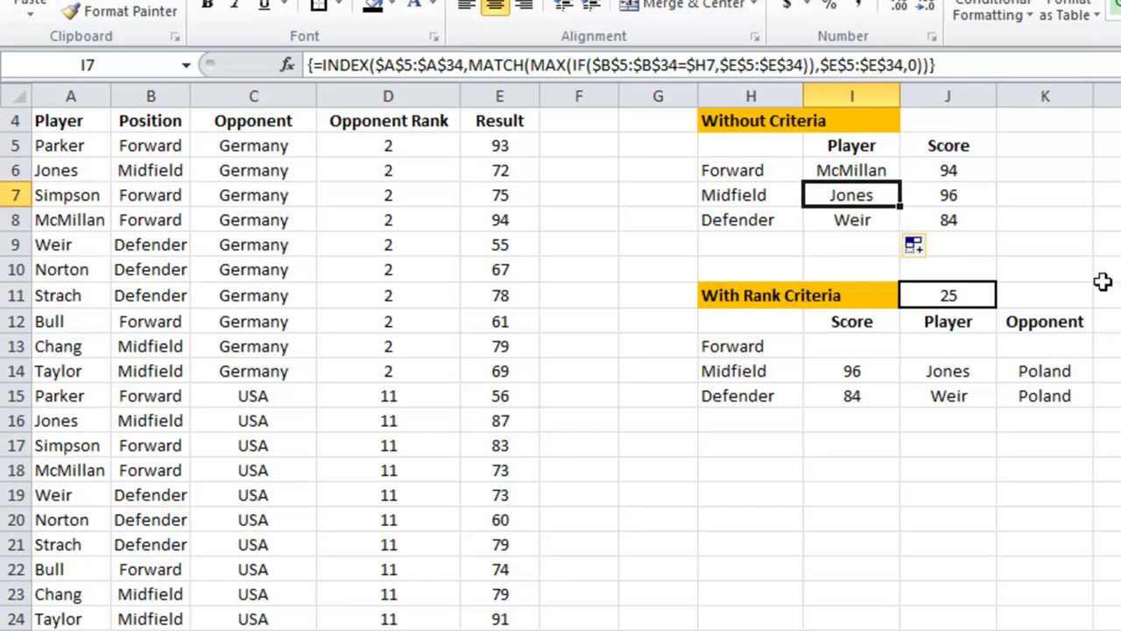
# Change the result in E8 to 97 to test the Forward score and player formulas.
pyautogui.click(506, 225)
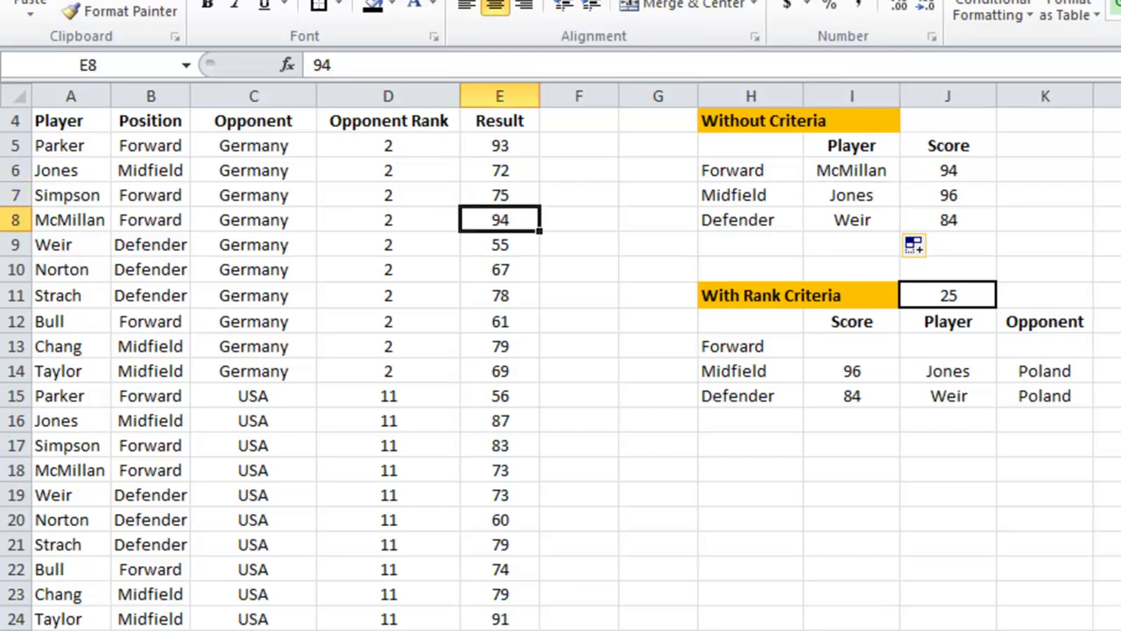
pyautogui.write('97')
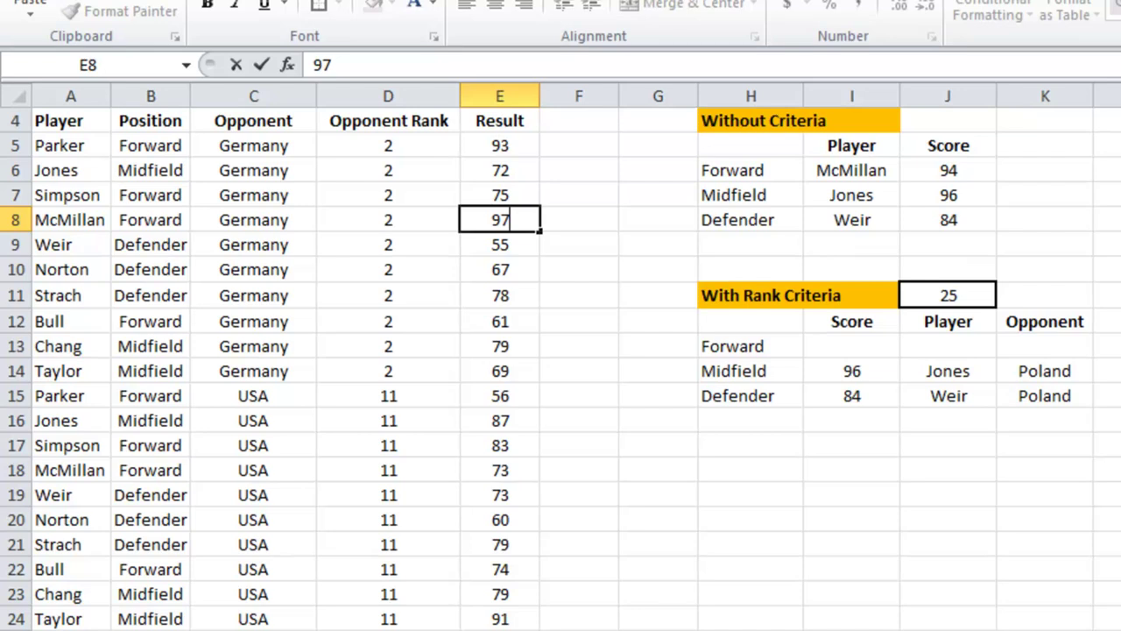
pyautogui.press('Return')
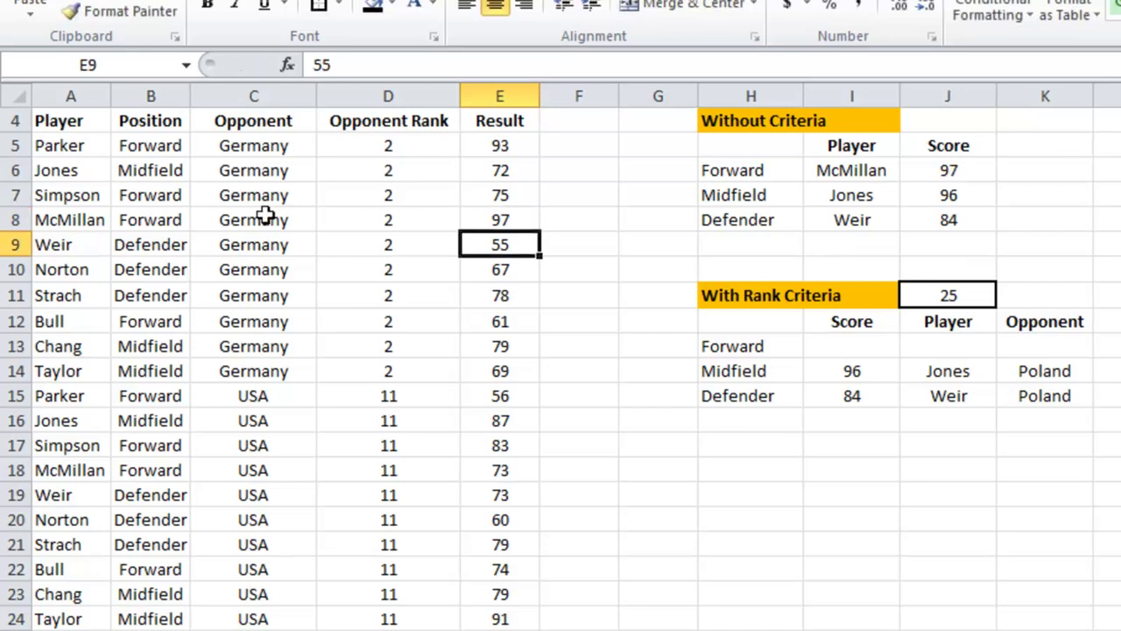
# Try a different player name in A8 to test the lookup, and undo the change.
pyautogui.click(77, 222)
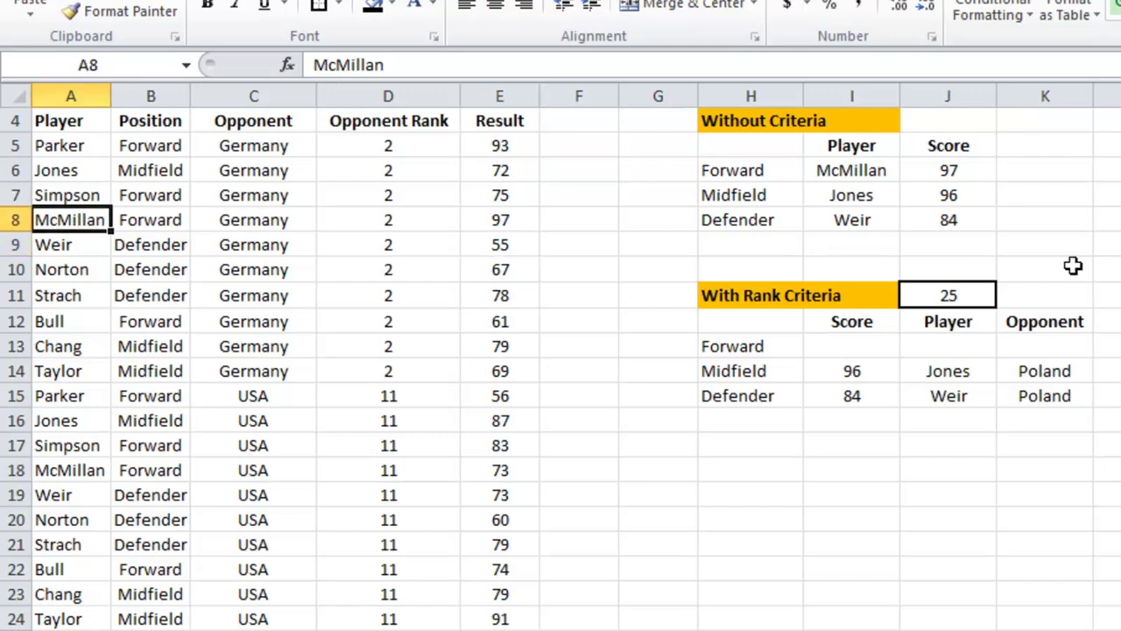
pyautogui.write('Joe')
pyautogui.press('Return')
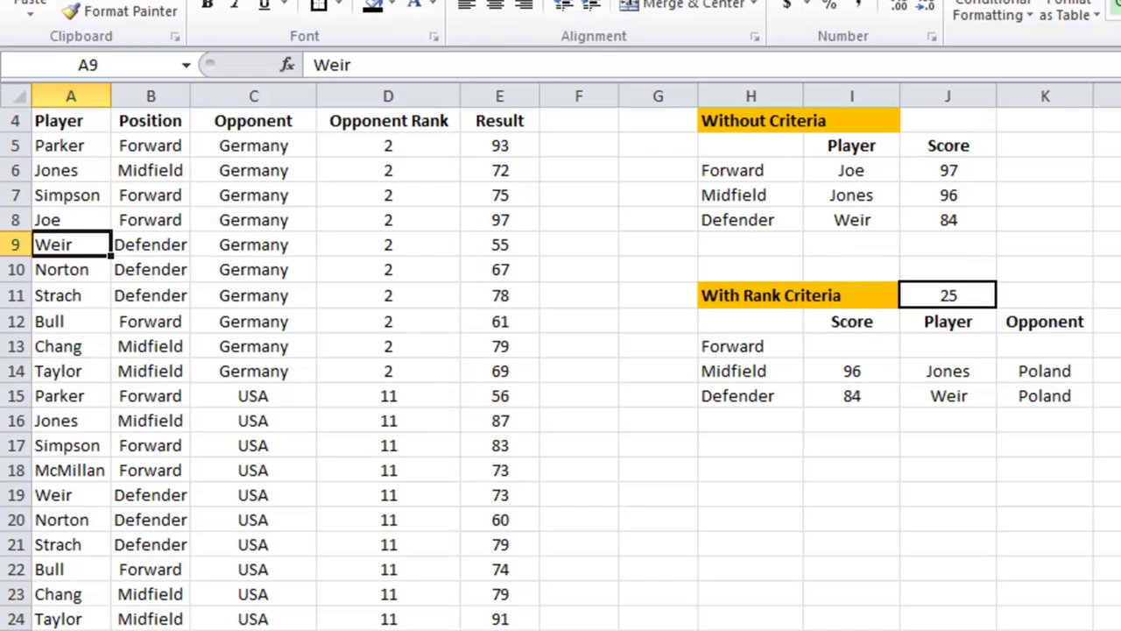
pyautogui.hotkey('ctrl', 'z')
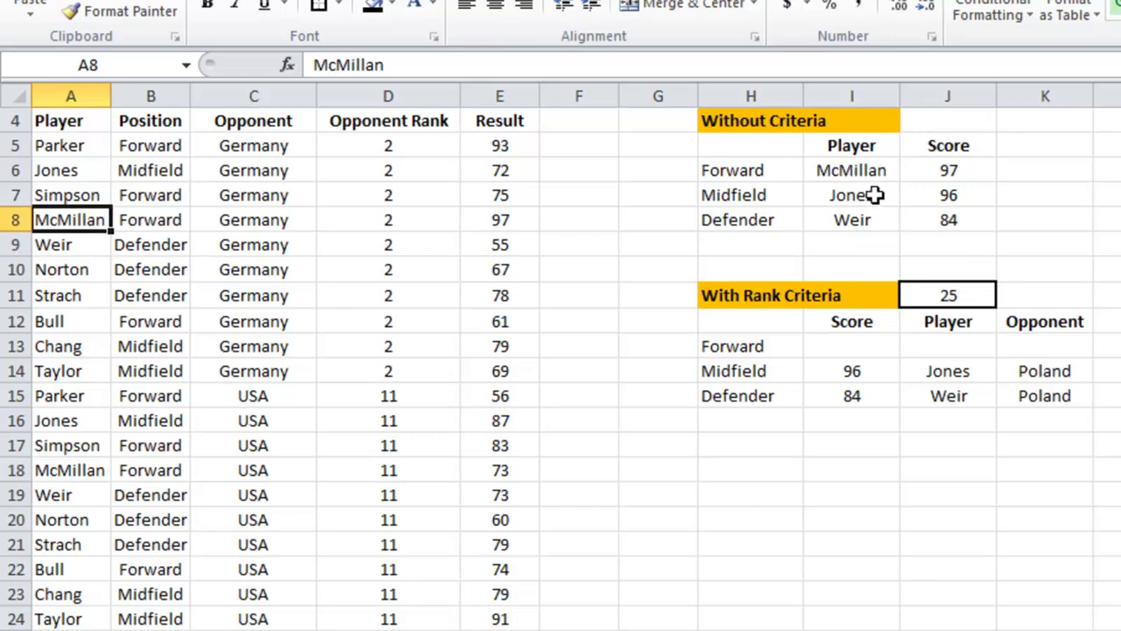
# Start a MAX(IF( formula in I13 with the Position range $B$5:$B$34 as an absolute reference.
pyautogui.click(964, 169)
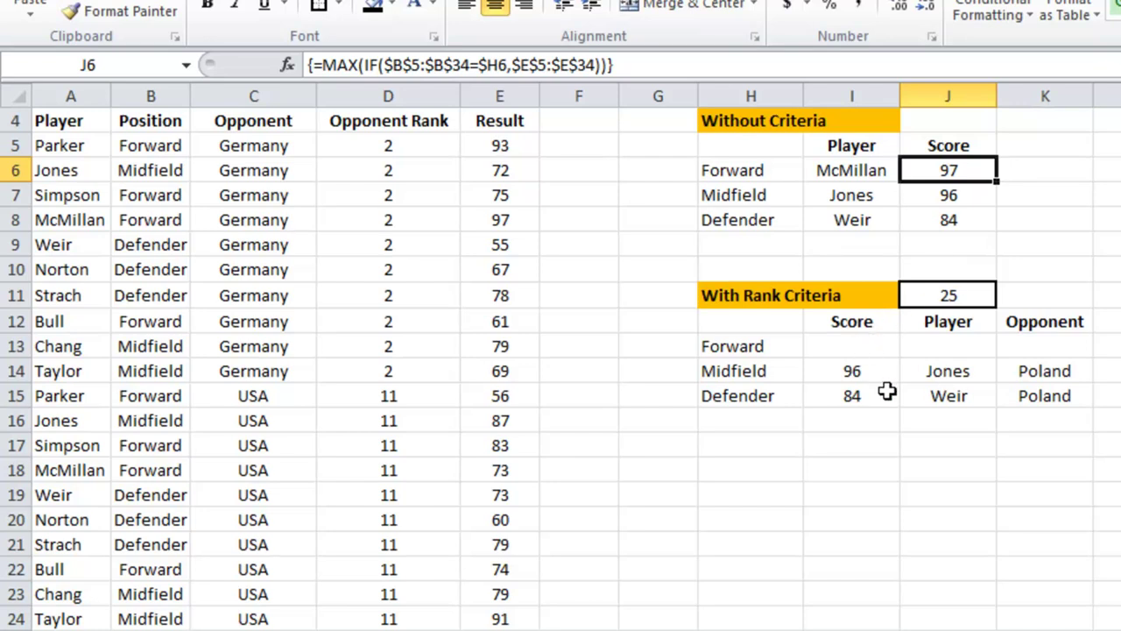
pyautogui.click(858, 346)
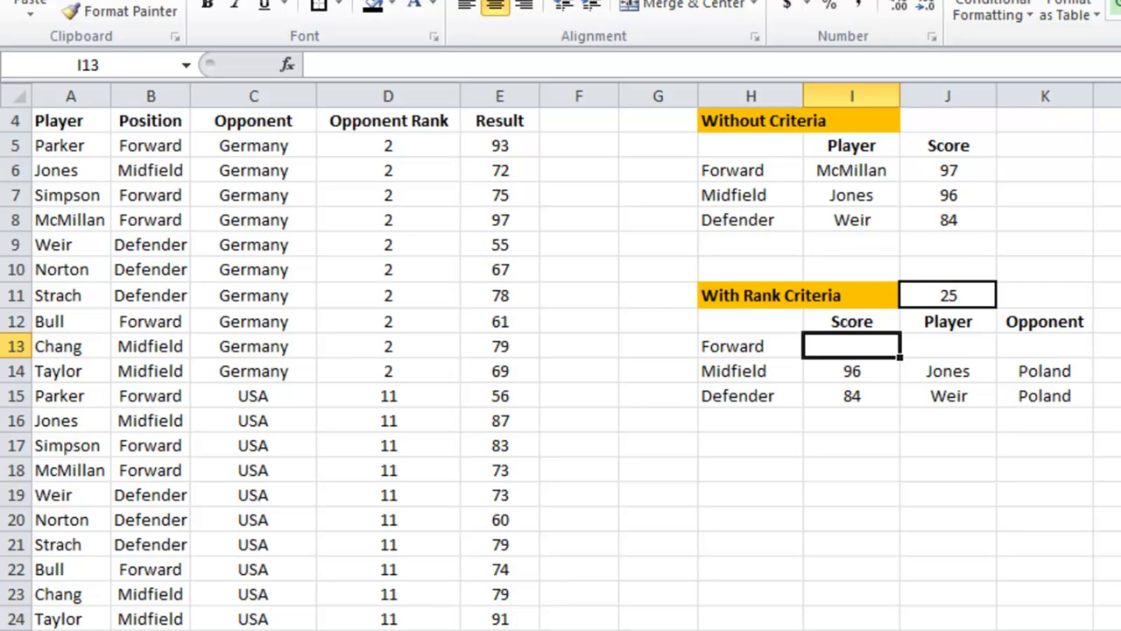
pyautogui.write('=')
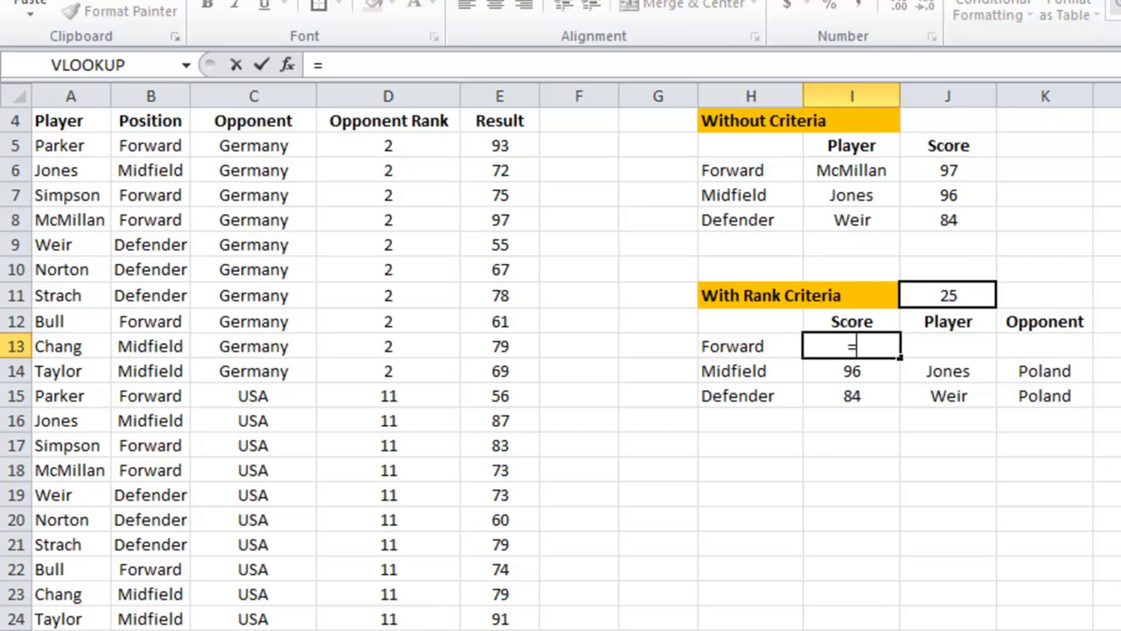
pyautogui.write('max(')
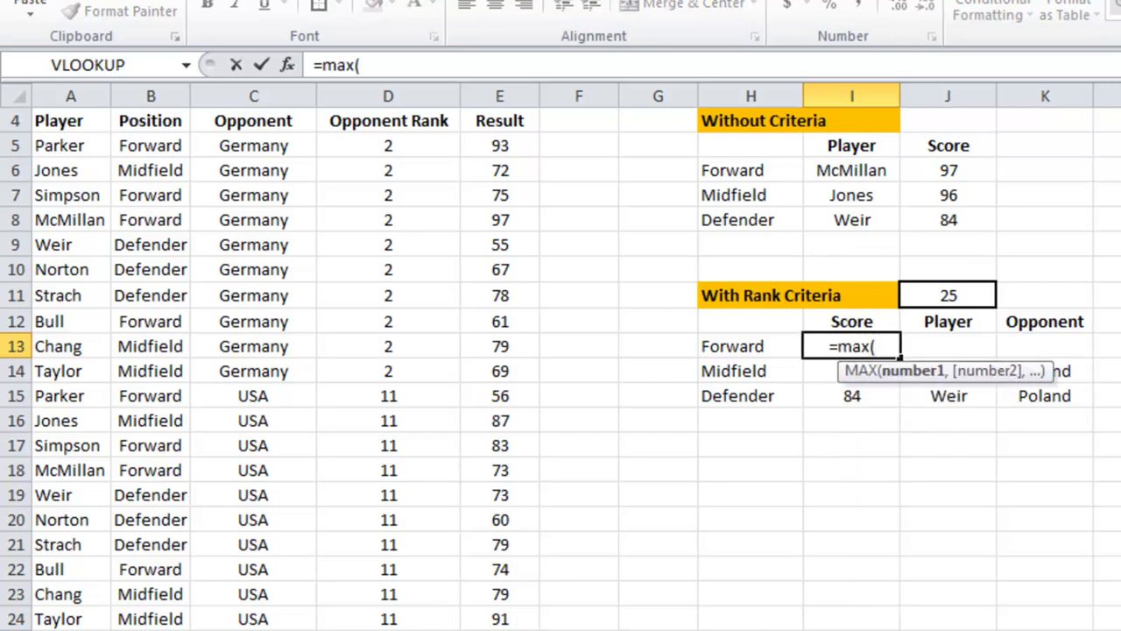
pyautogui.write('if(')
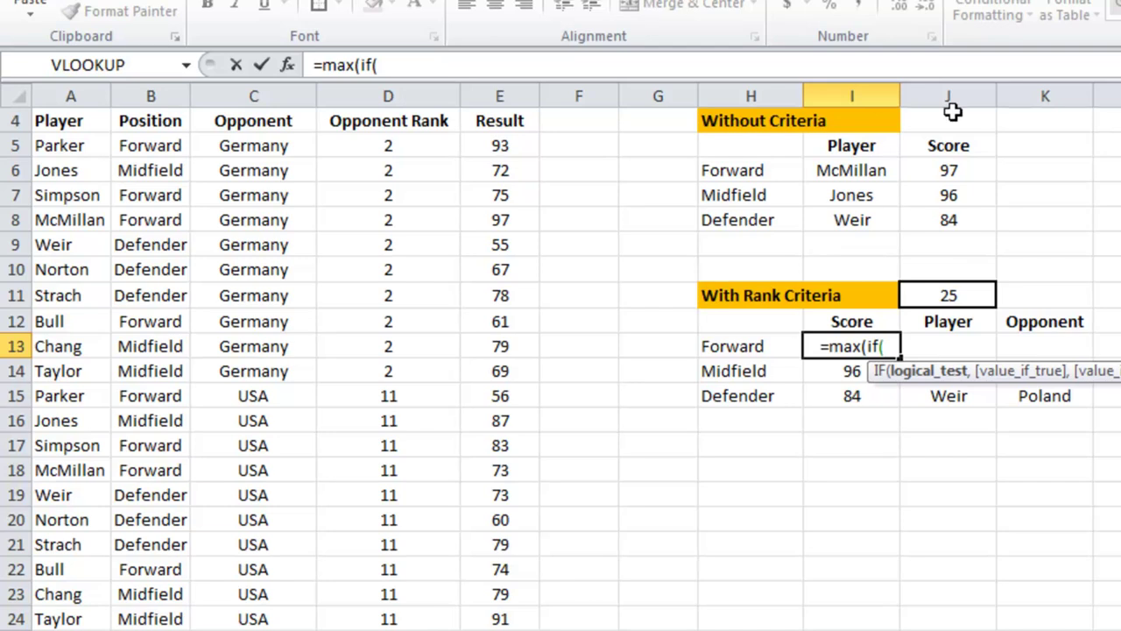
pyautogui.click(152, 148)
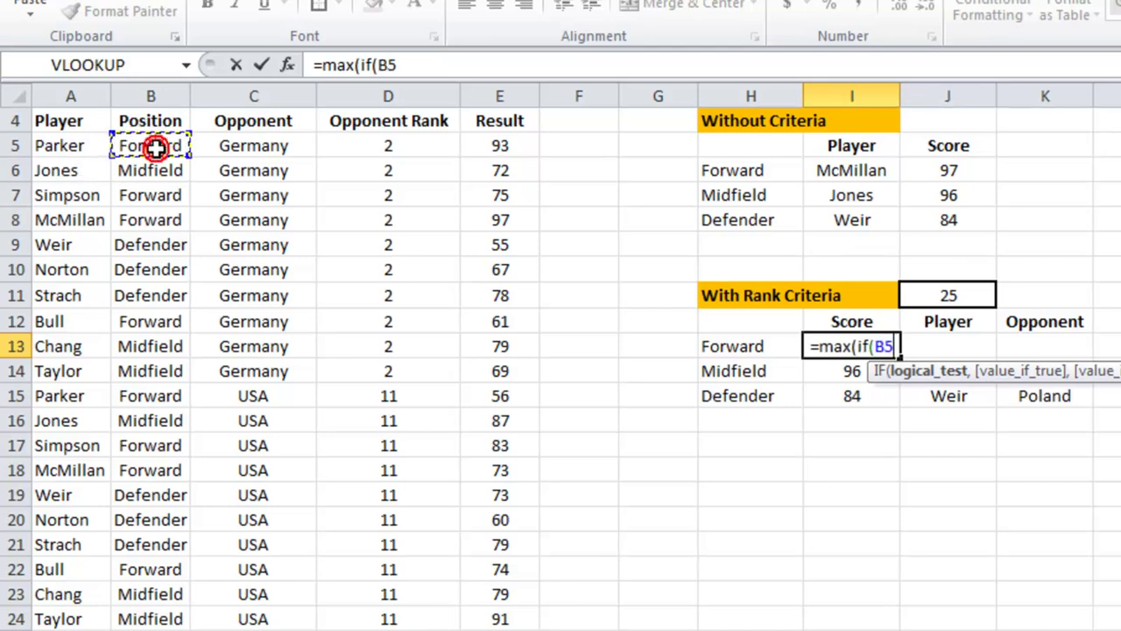
pyautogui.hotkey('ctrl', 'shift', 'Down')
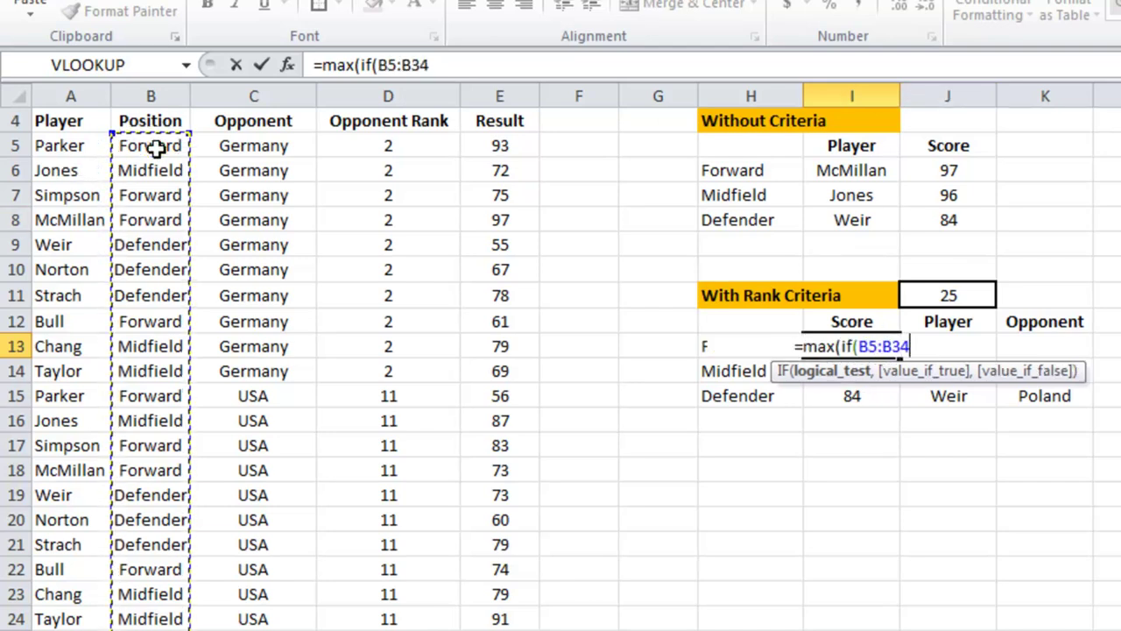
pyautogui.press('F4')
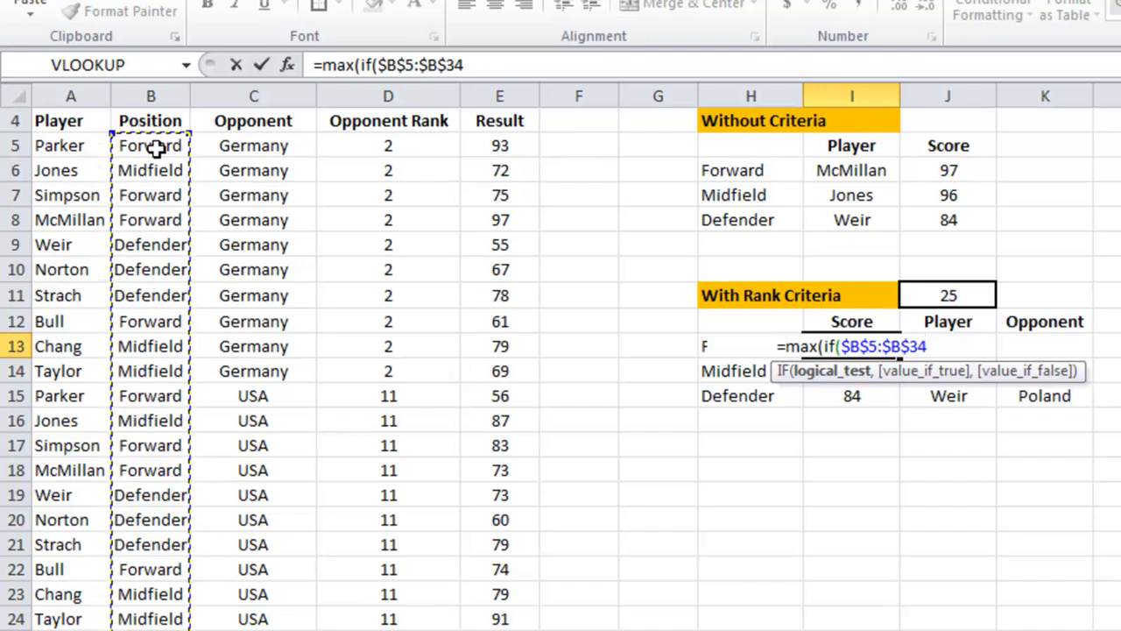
# Complete the first IF test in I13 by comparing the Position range with the column-locked cell $H13.
pyautogui.write('=')
pyautogui.click(666, 341)
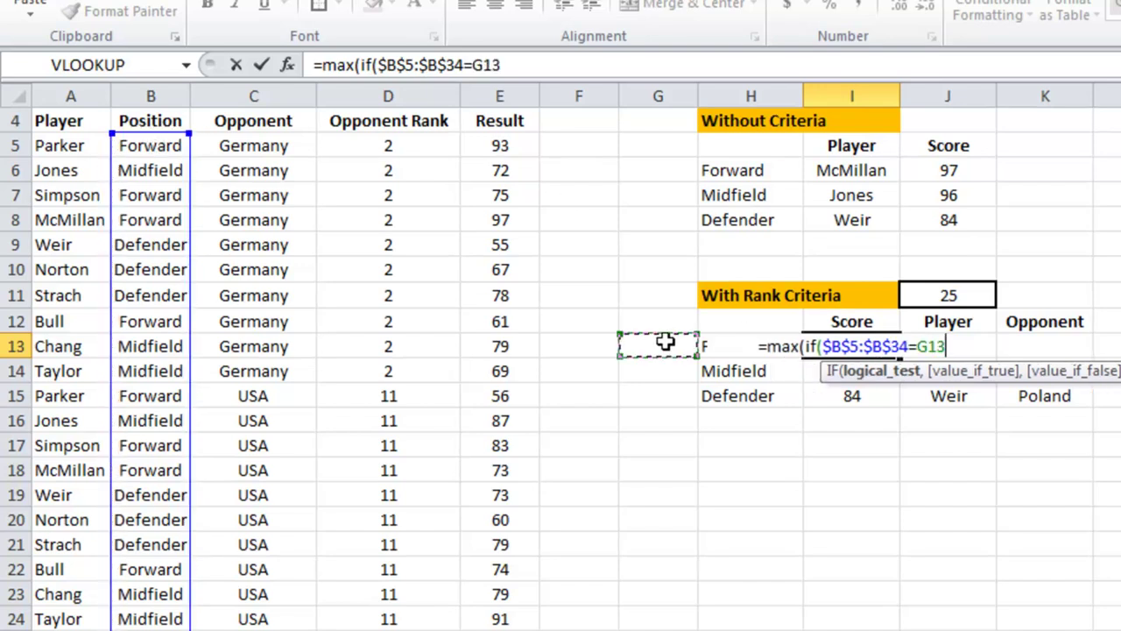
pyautogui.press('Right')
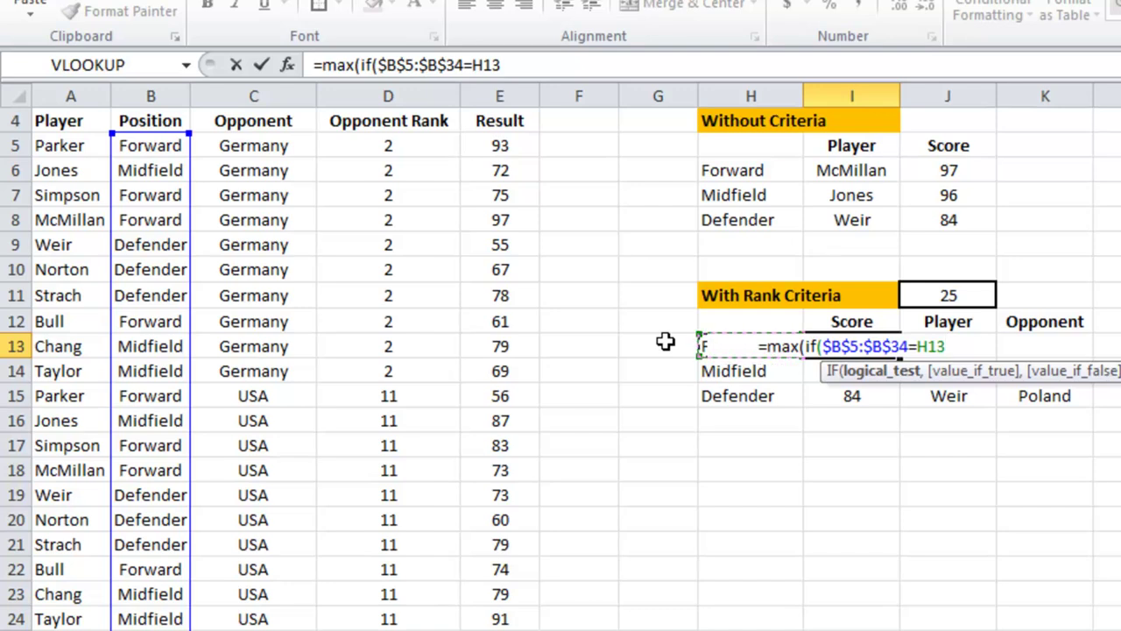
pyautogui.press('F4')
pyautogui.press('F4')
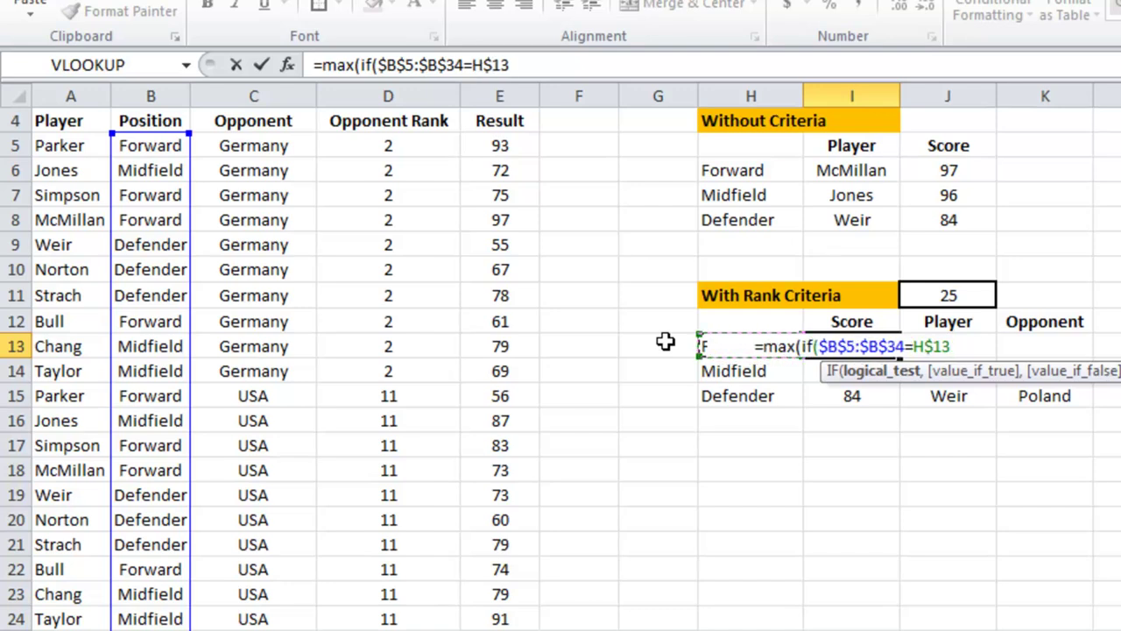
pyautogui.press('F4')
pyautogui.write(',')
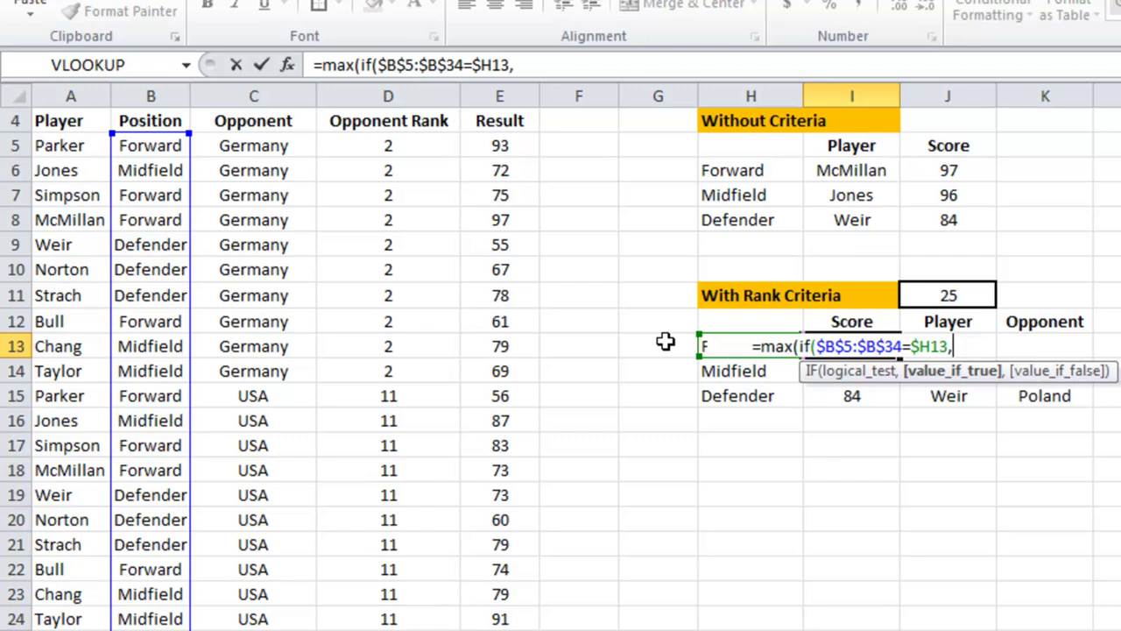
# Nest a second IF in I13's formula that tests whether the Opponent Rank range $D$5:$D$34 equals $J$11.
pyautogui.write('if(')
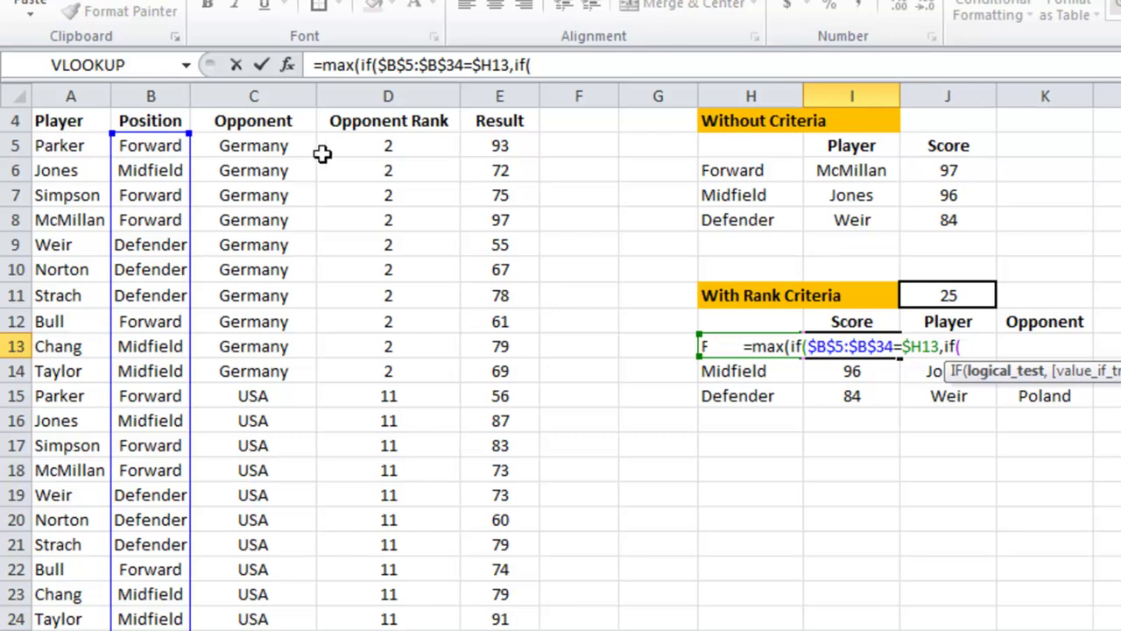
pyautogui.click(368, 146)
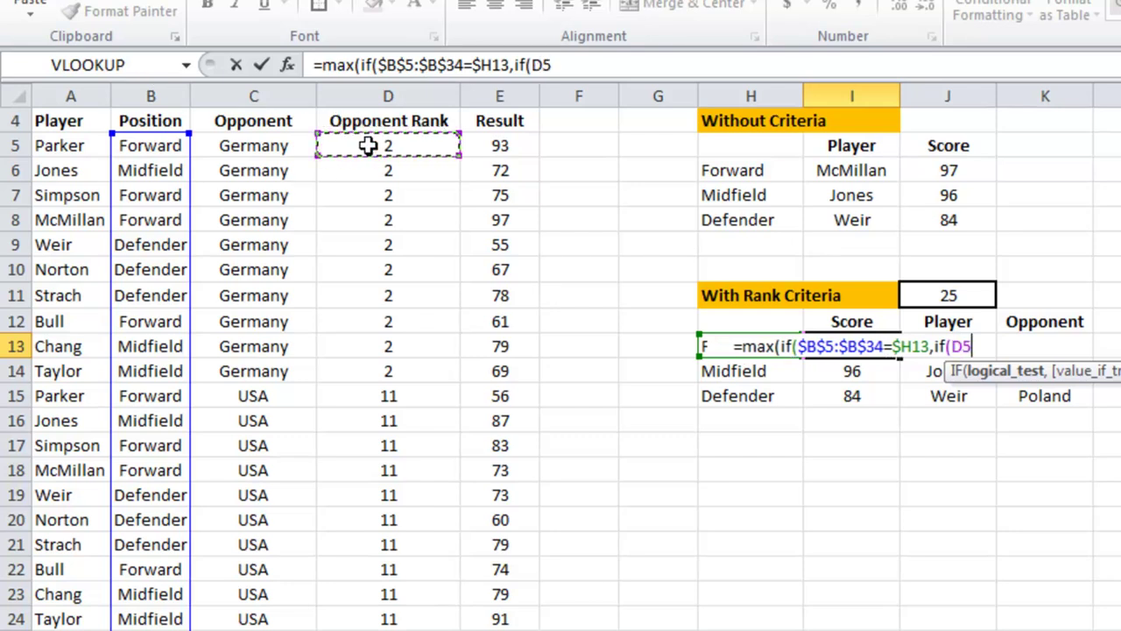
pyautogui.hotkey('ctrl', 'shift', 'Down')
pyautogui.press('F4')
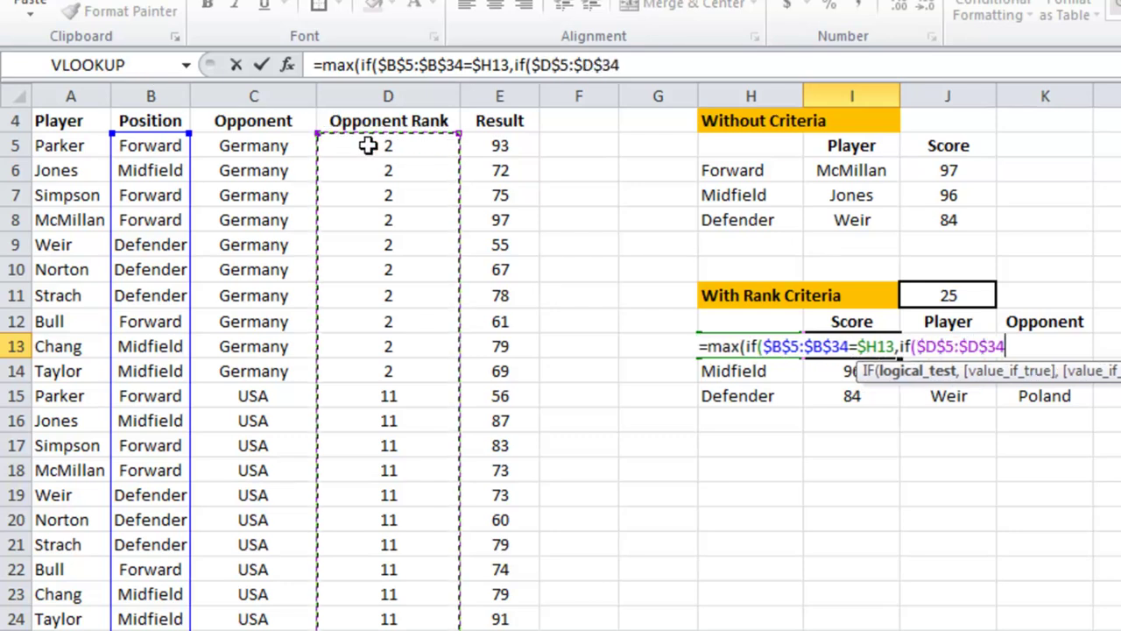
pyautogui.write('=')
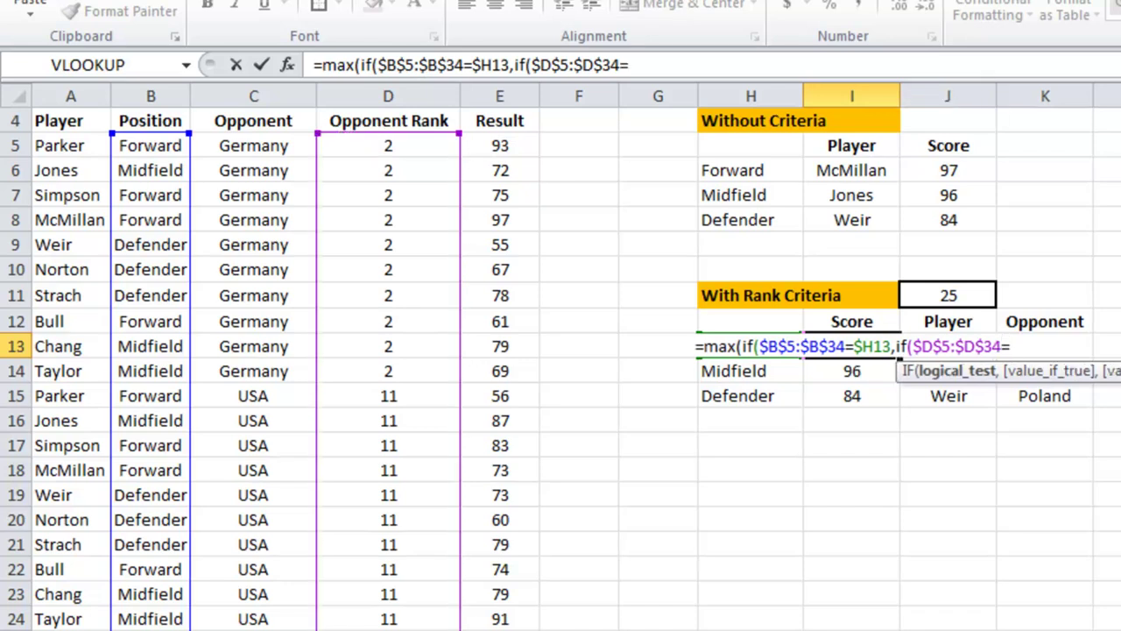
pyautogui.click(972, 298)
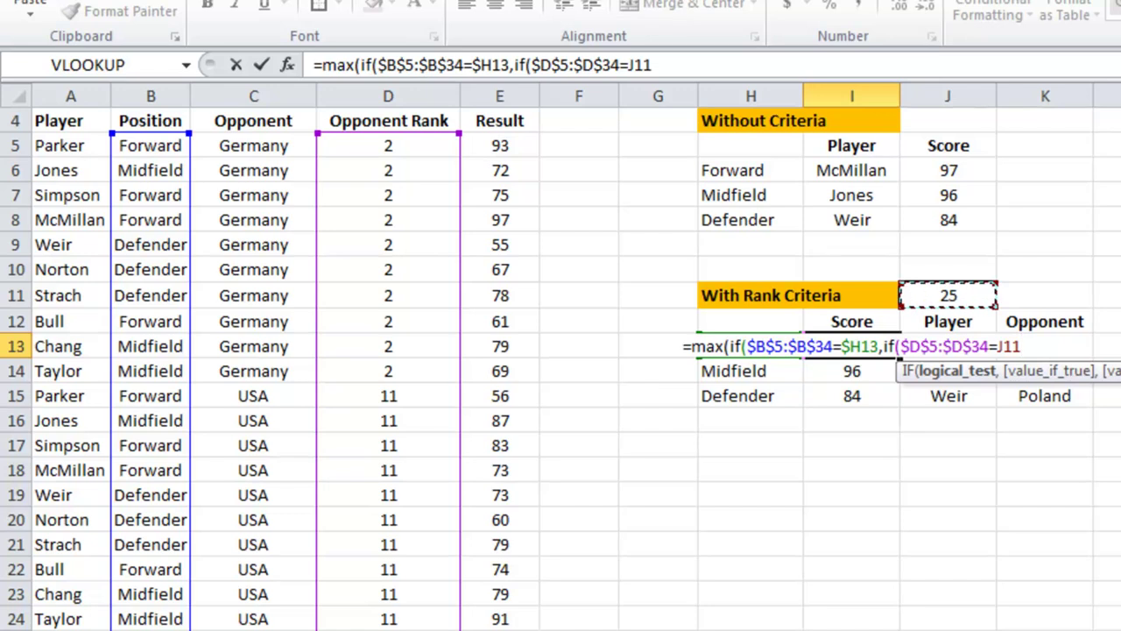
pyautogui.press('F4')
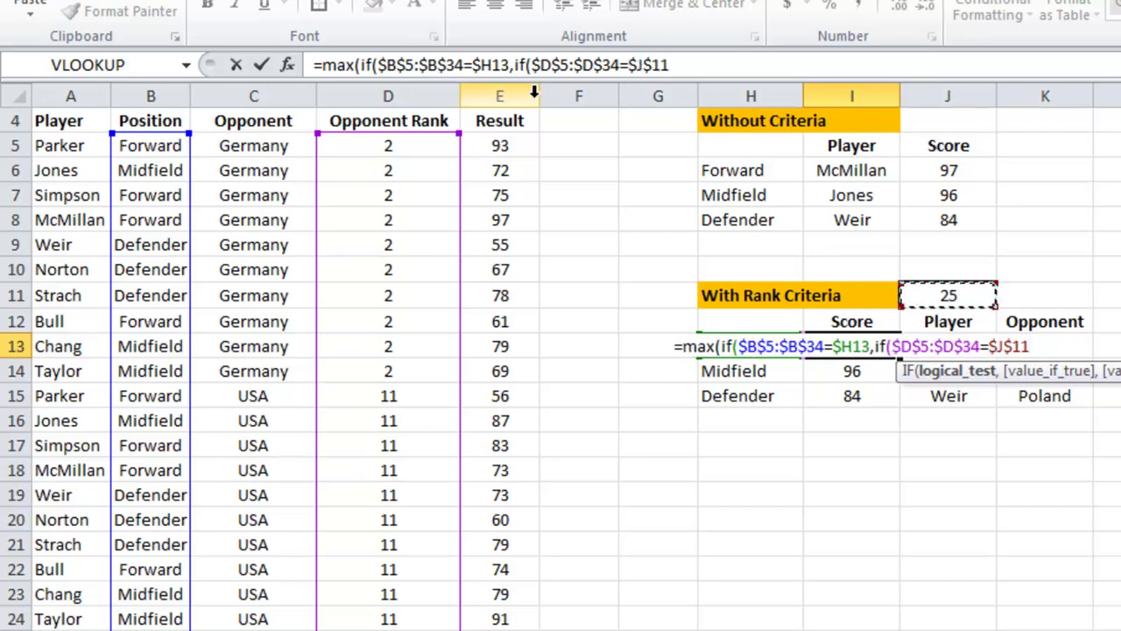
# Add the Result range $E$5:$E$34 as the nested IF's true value, close the brackets and enter I13 as an array formula.
pyautogui.click(682, 65)
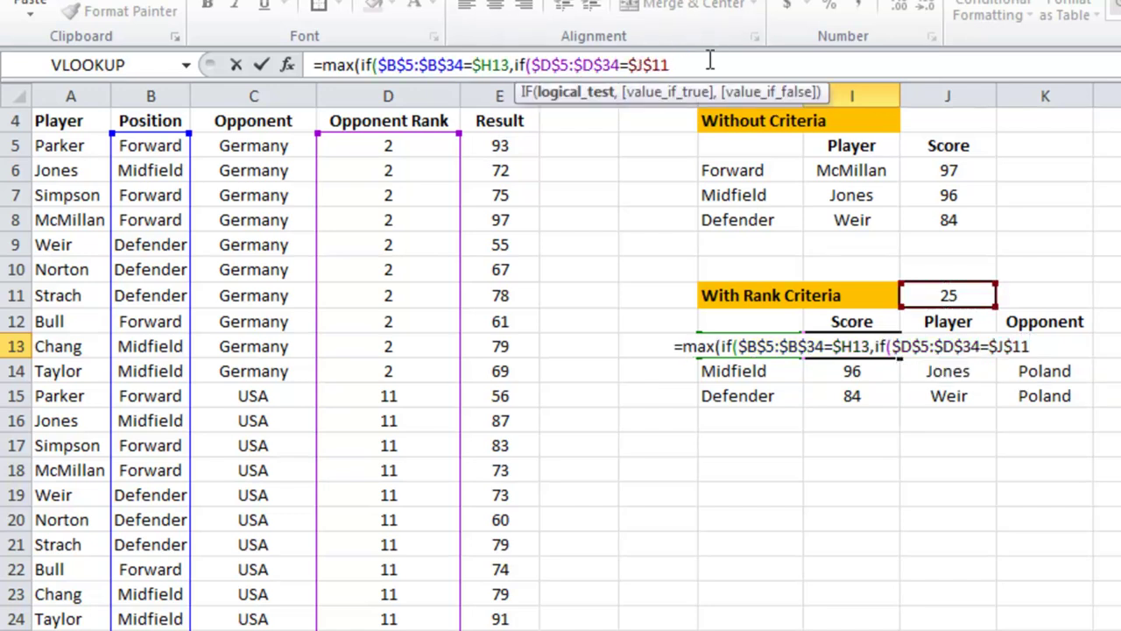
pyautogui.write(',')
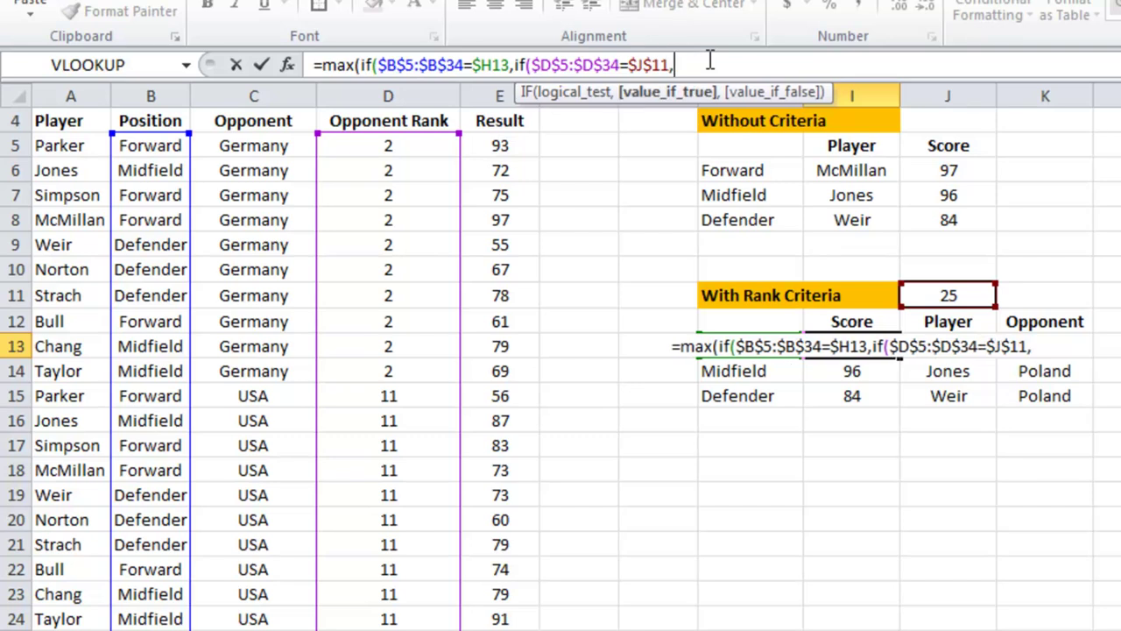
pyautogui.click(491, 145)
pyautogui.hotkey('ctrl', 'shift', 'Down')
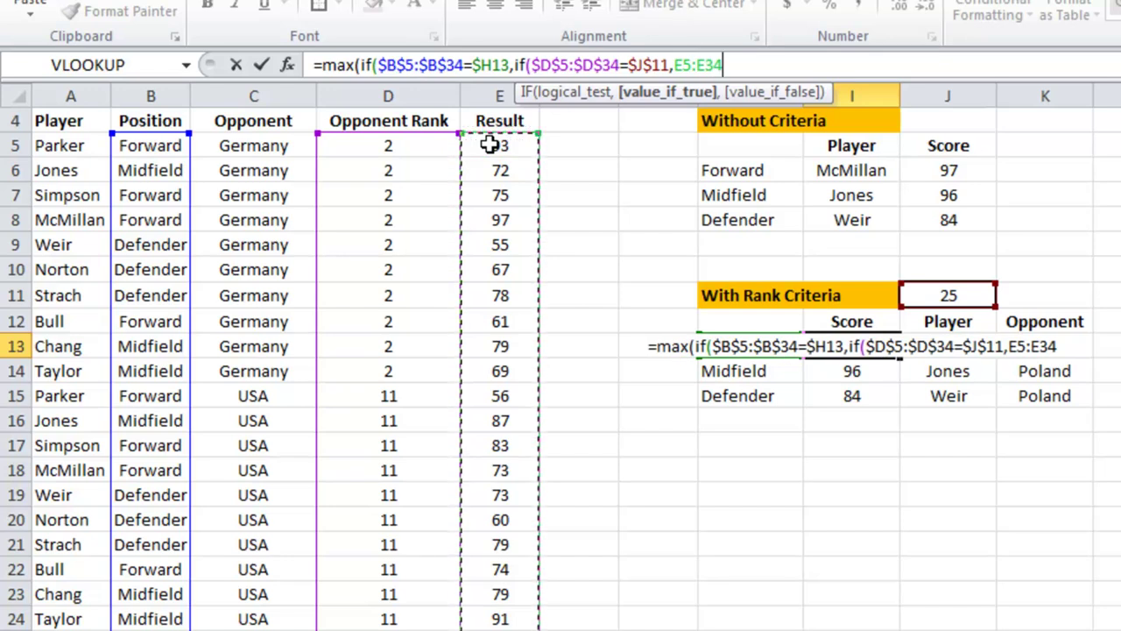
pyautogui.press('F4')
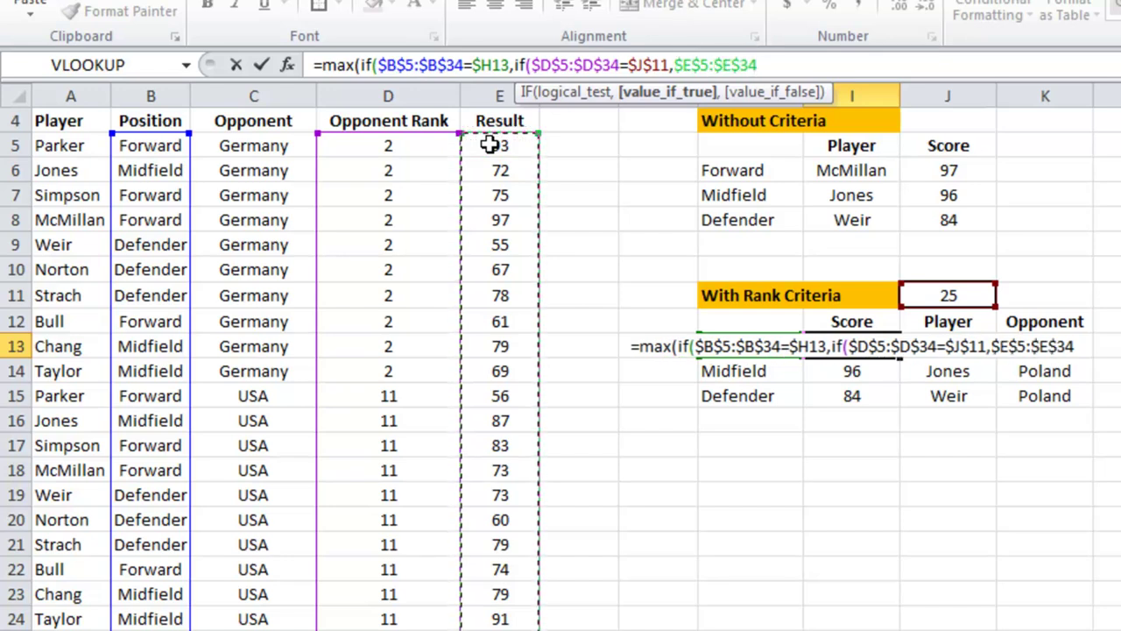
pyautogui.write(')')
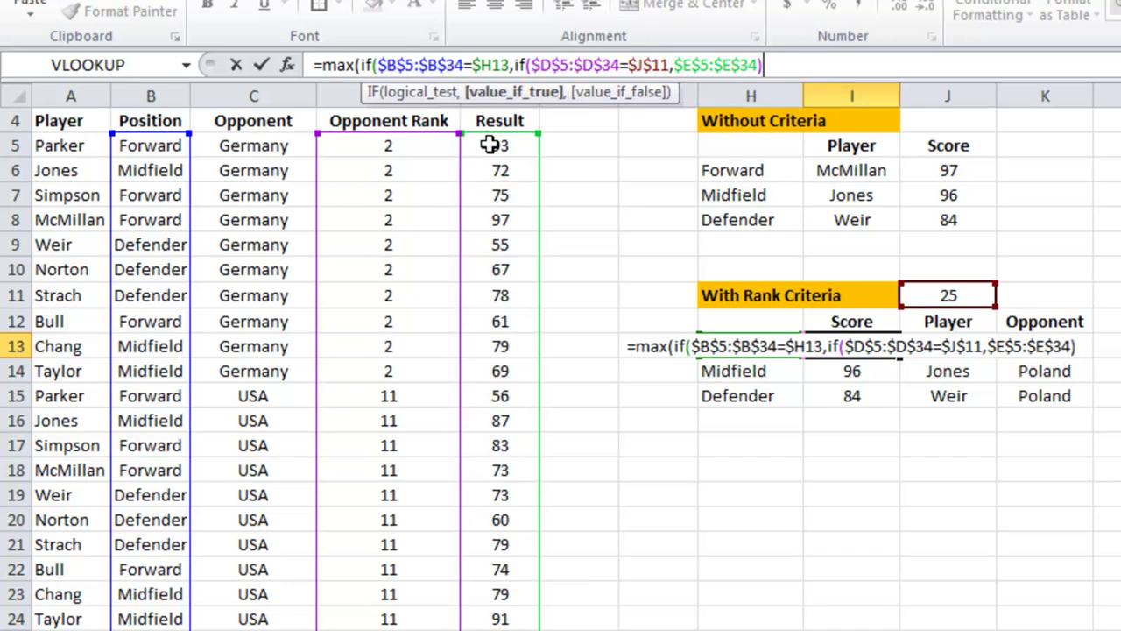
pyautogui.write('))')
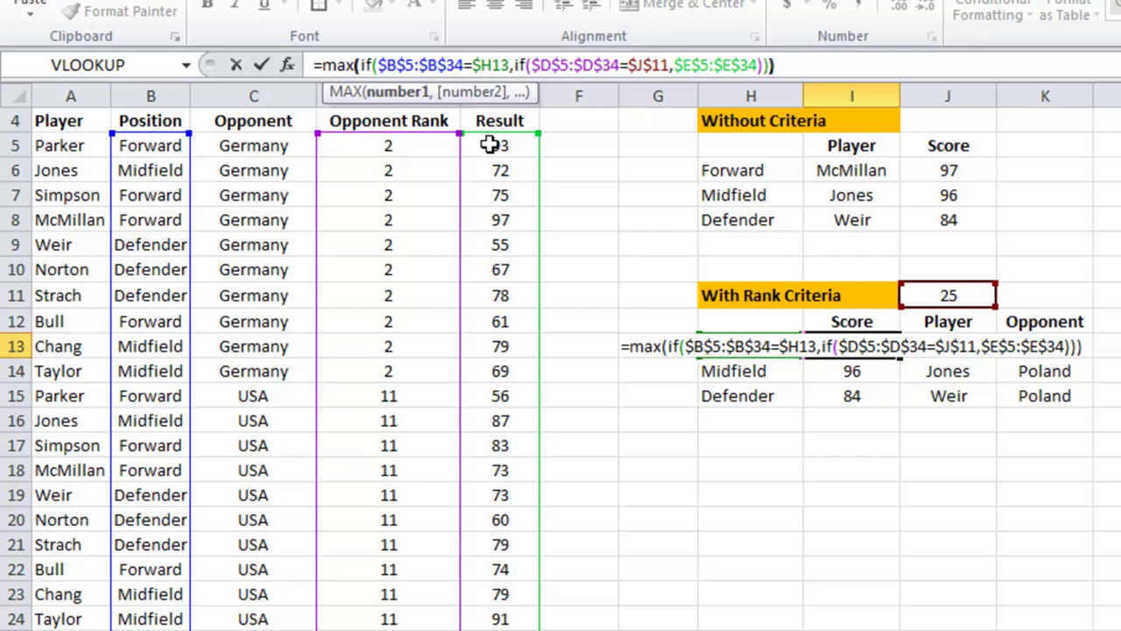
pyautogui.hotkey('ctrl', 'shift', 'Return')
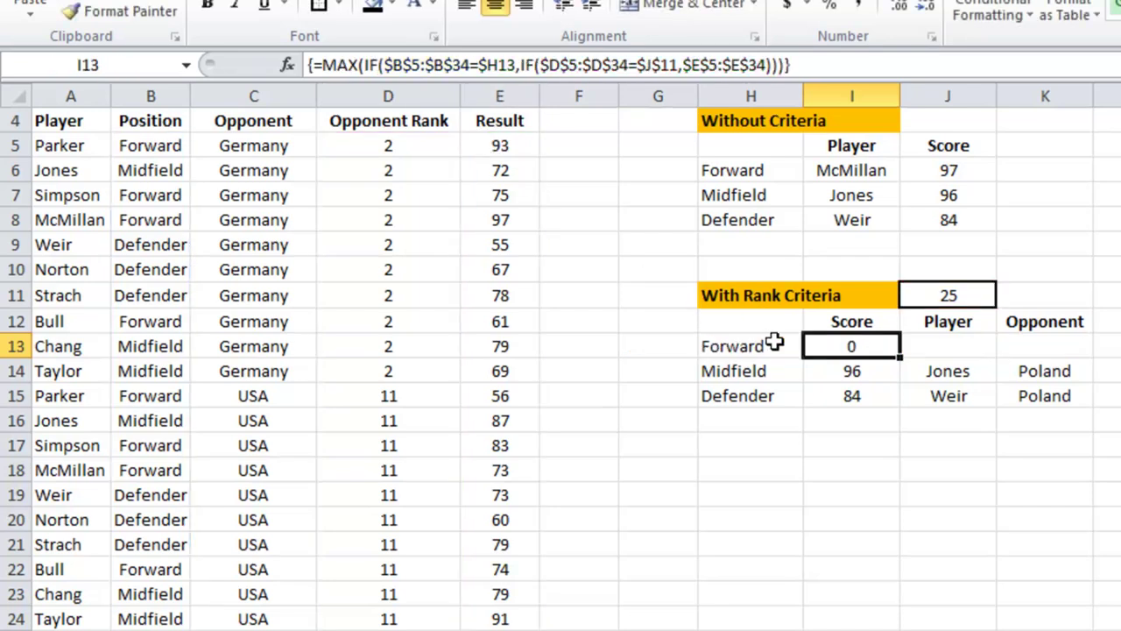
# Change the rank comparison in I13 to less than $J$11, re-enter it as an array formula and fill it down to I15.
pyautogui.click(813, 65)
pyautogui.scroll(1, 733, 198)
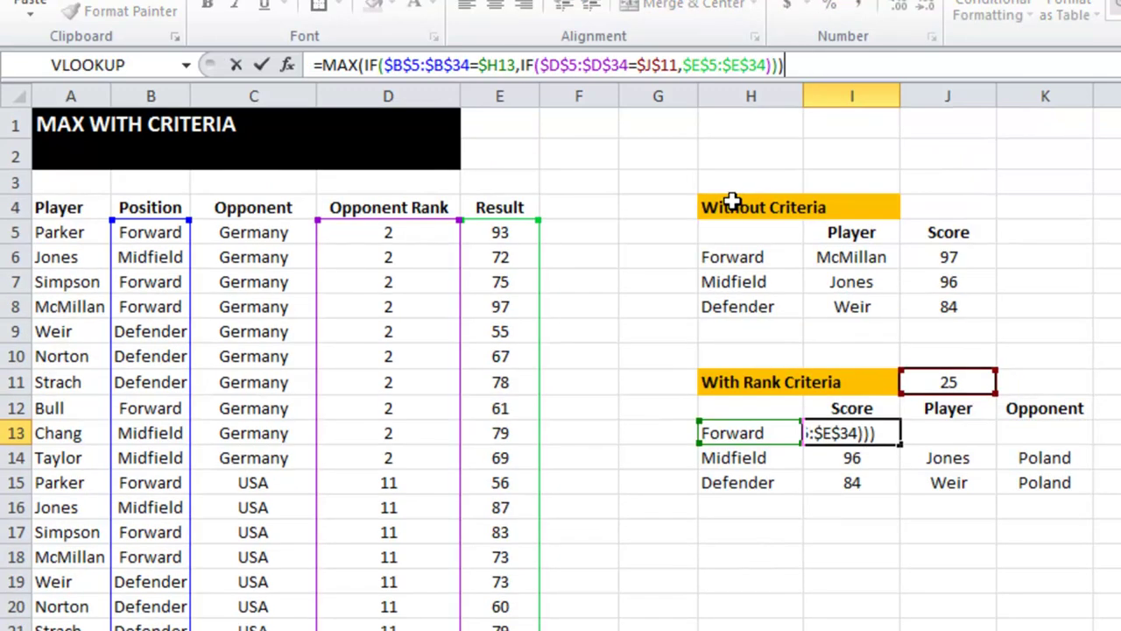
pyautogui.click(635, 65)
pyautogui.press('BackSpace')
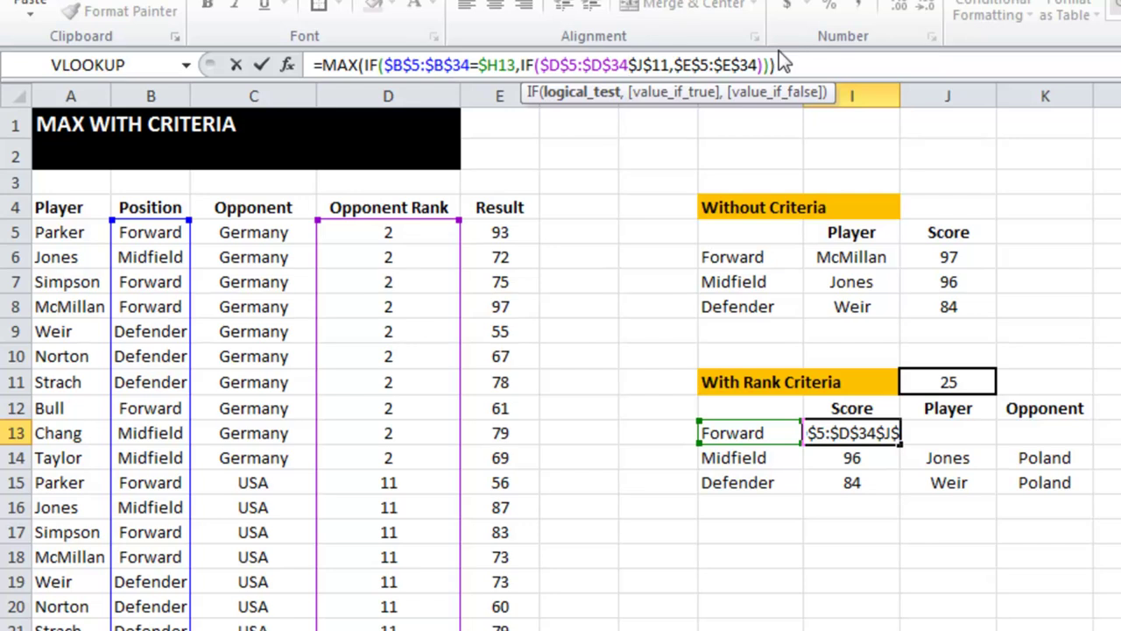
pyautogui.write('<')
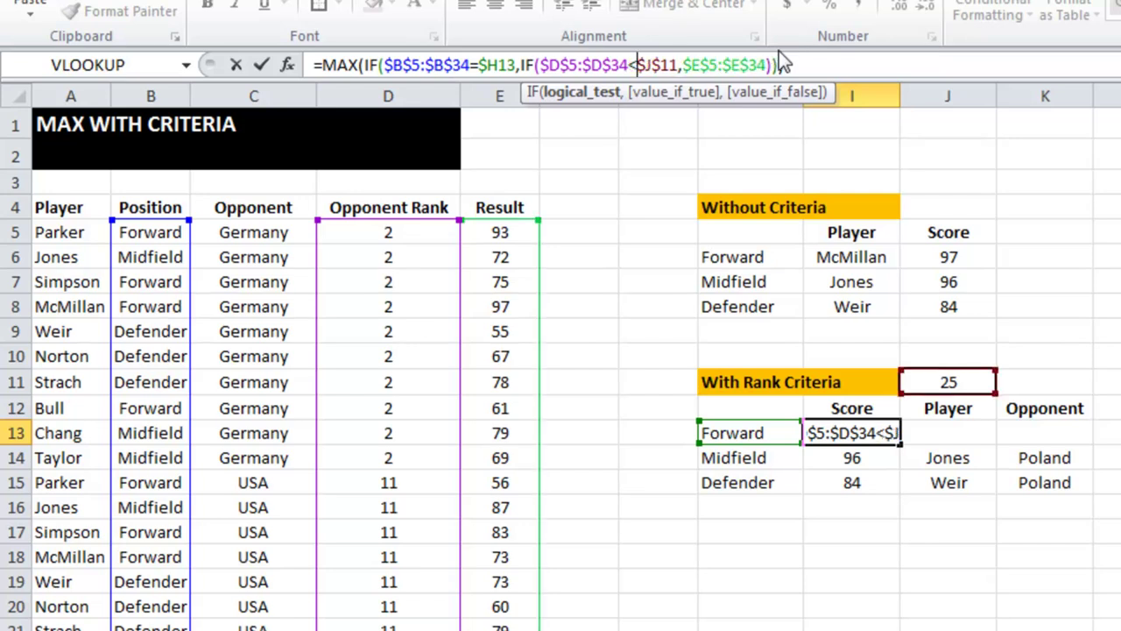
pyautogui.hotkey('ctrl', 'shift', 'Return')
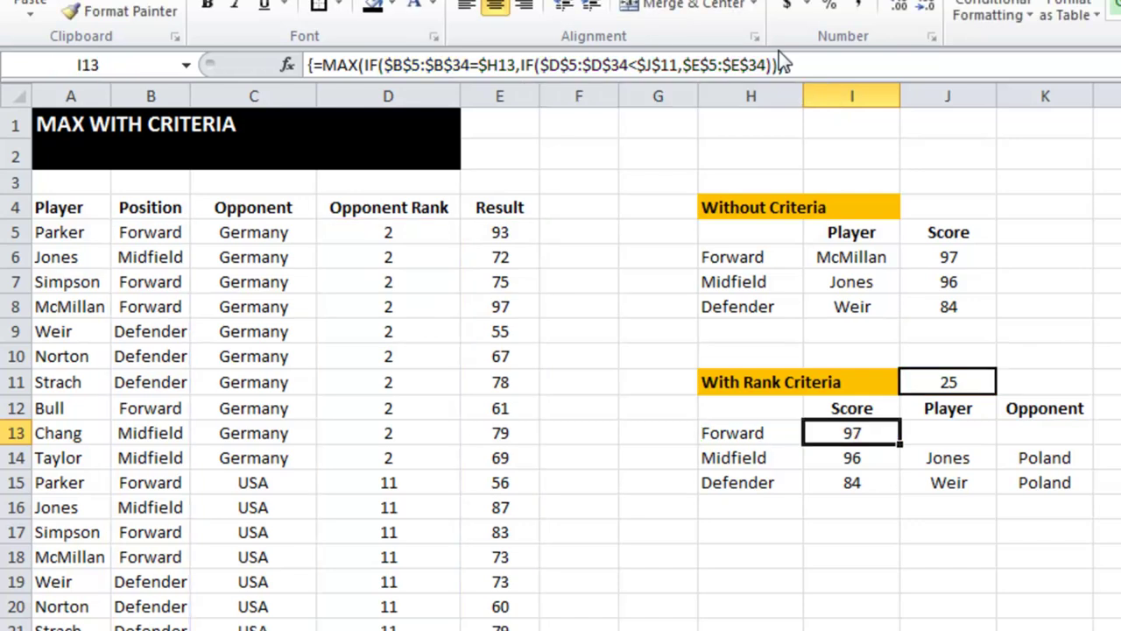
pyautogui.moveTo(899, 445); pyautogui.dragTo(902, 493)
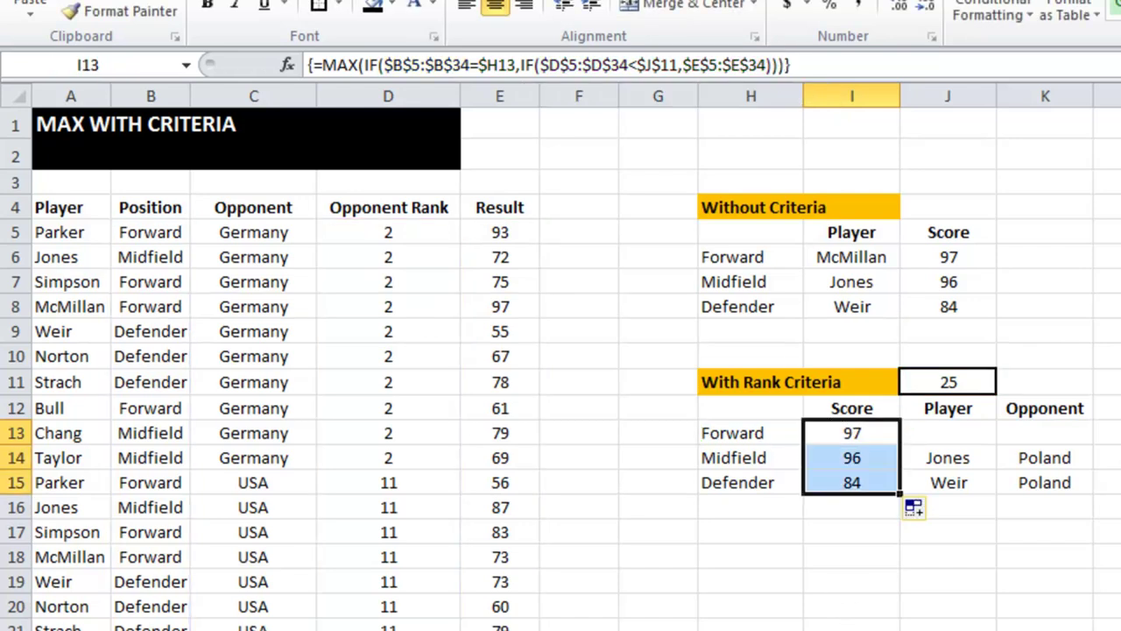
# Set the rank criterion in J11 to 10 to test the score formulas.
pyautogui.click(849, 432)
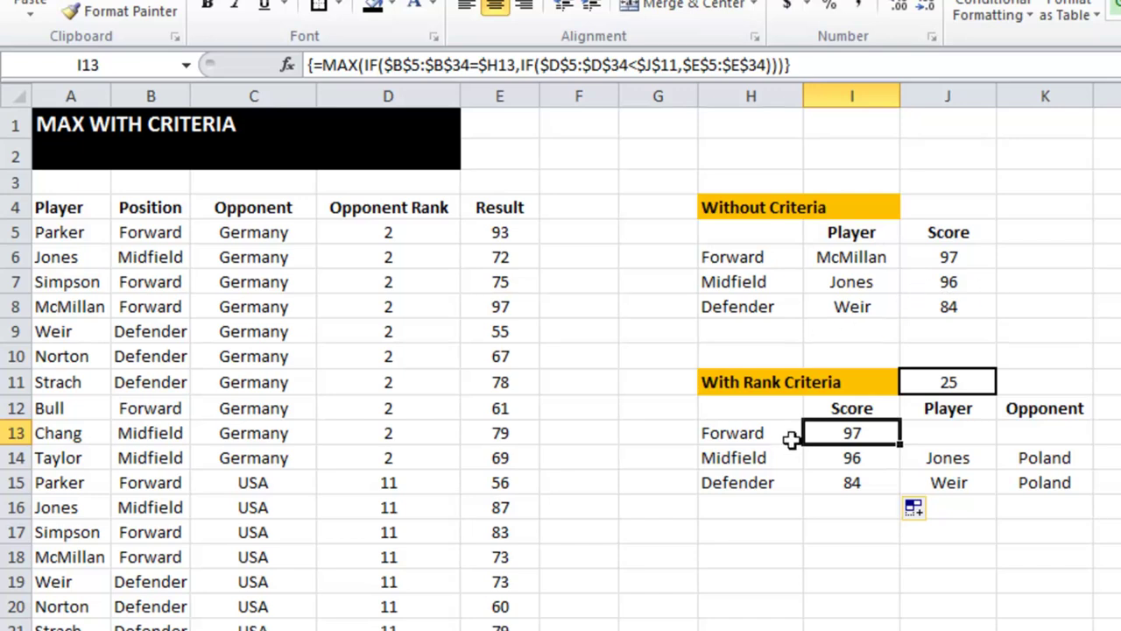
pyautogui.click(943, 377)
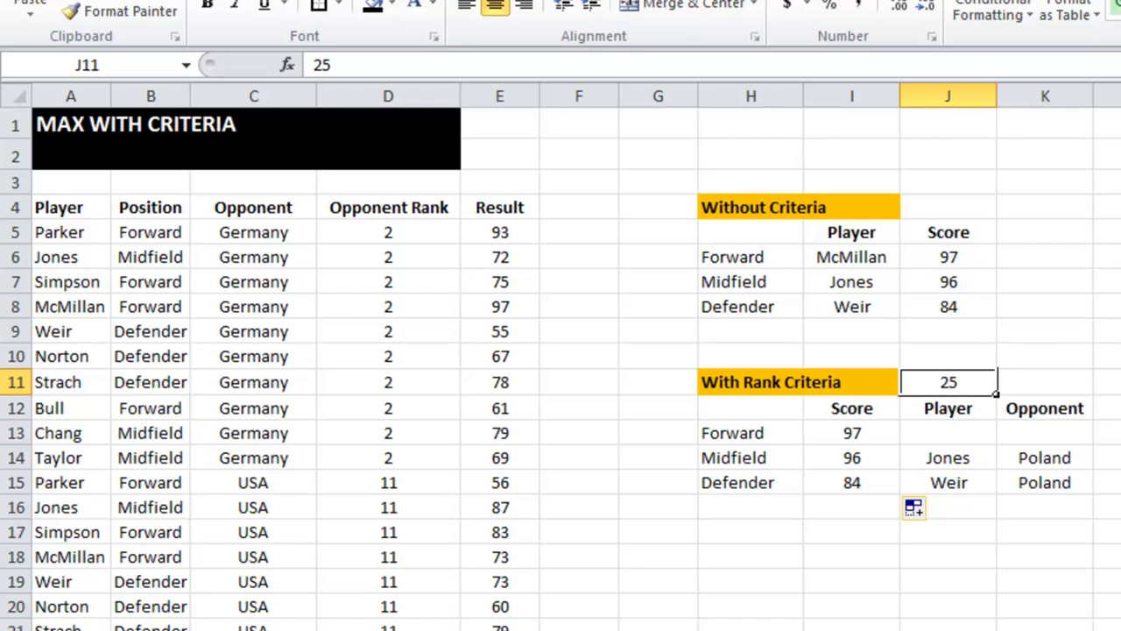
pyautogui.write('10')
pyautogui.press('Return')
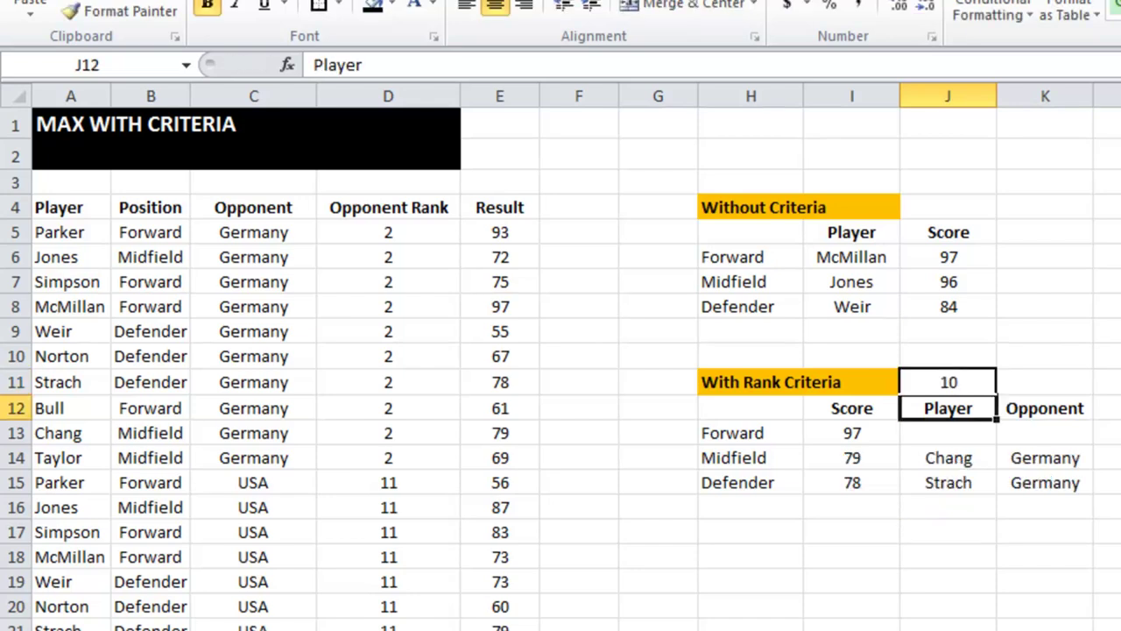
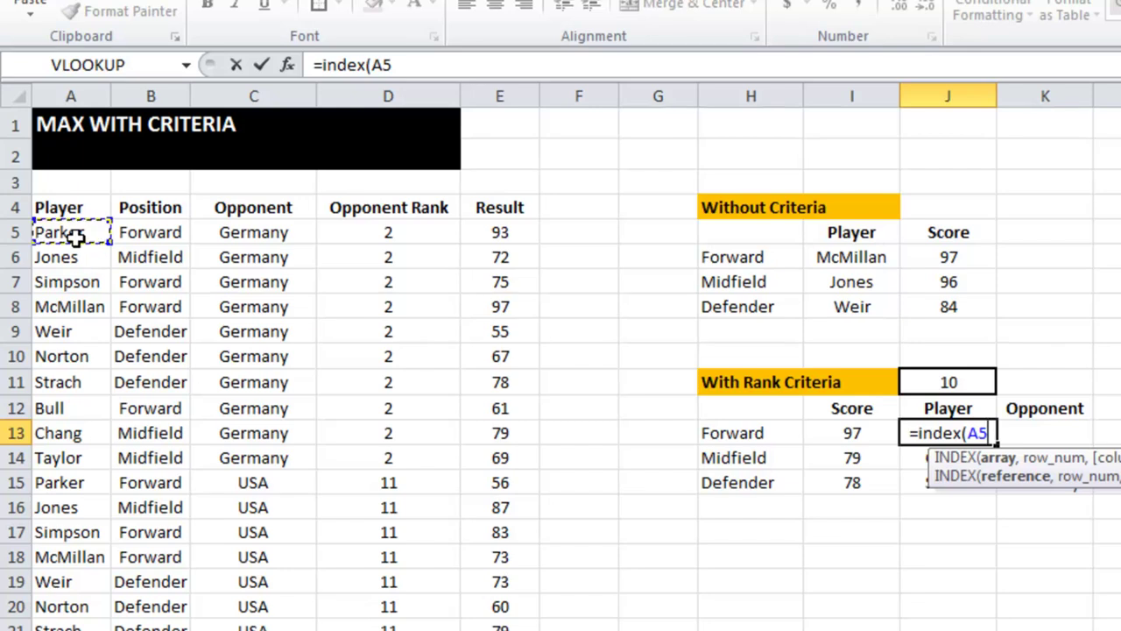
# Set the Player range $A$5:$A$34 as J13's INDEX array and nest a MATCH with the copied MAX/IF formula as its lookup value.
pyautogui.scroll(-1, 77, 237)
pyautogui.hotkey('ctrl', 'shift', 'Down')
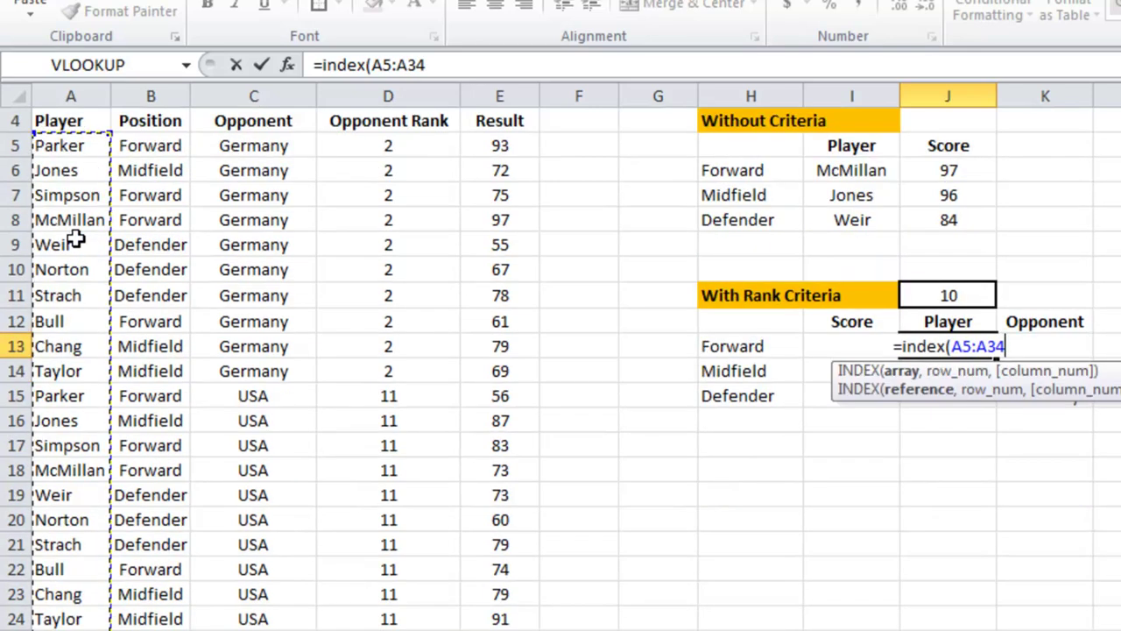
pyautogui.press('F4')
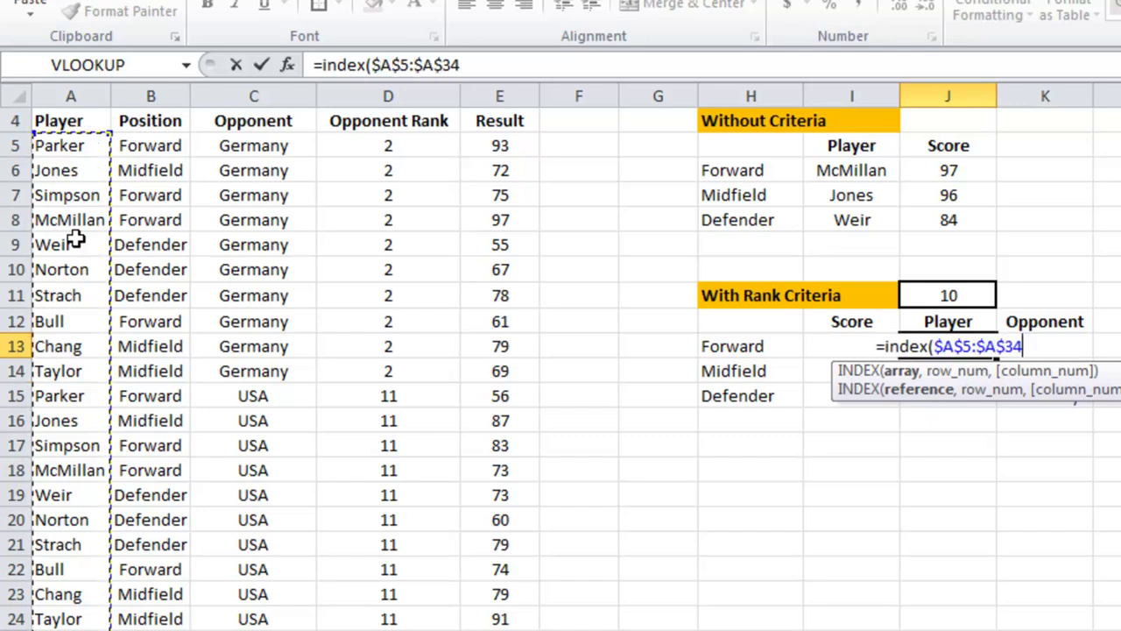
pyautogui.write(',')
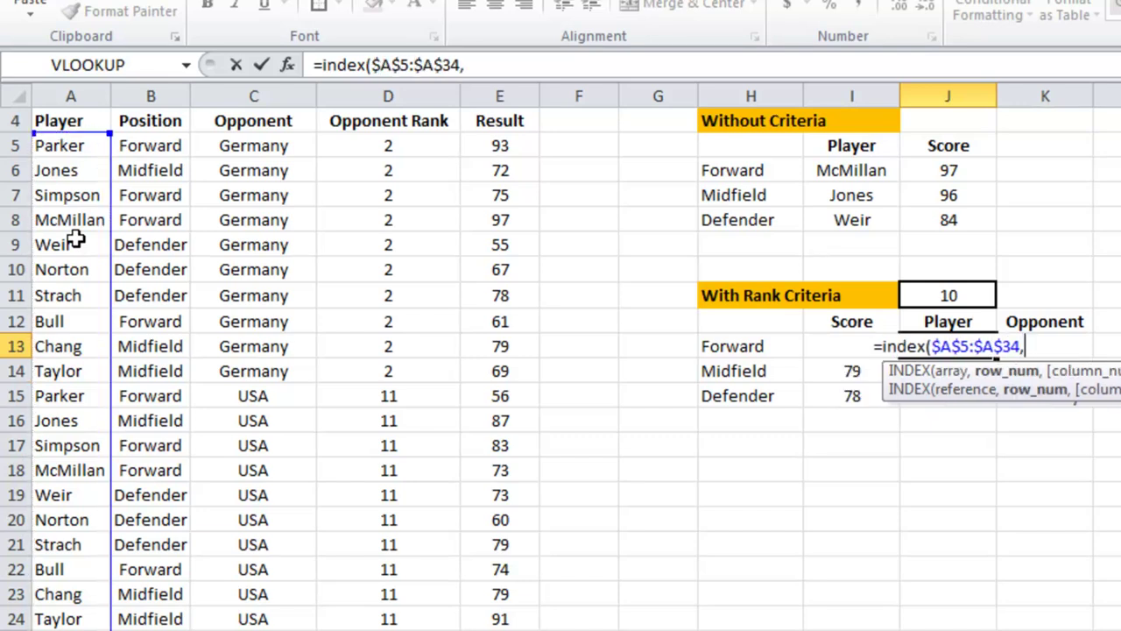
pyautogui.write('match')
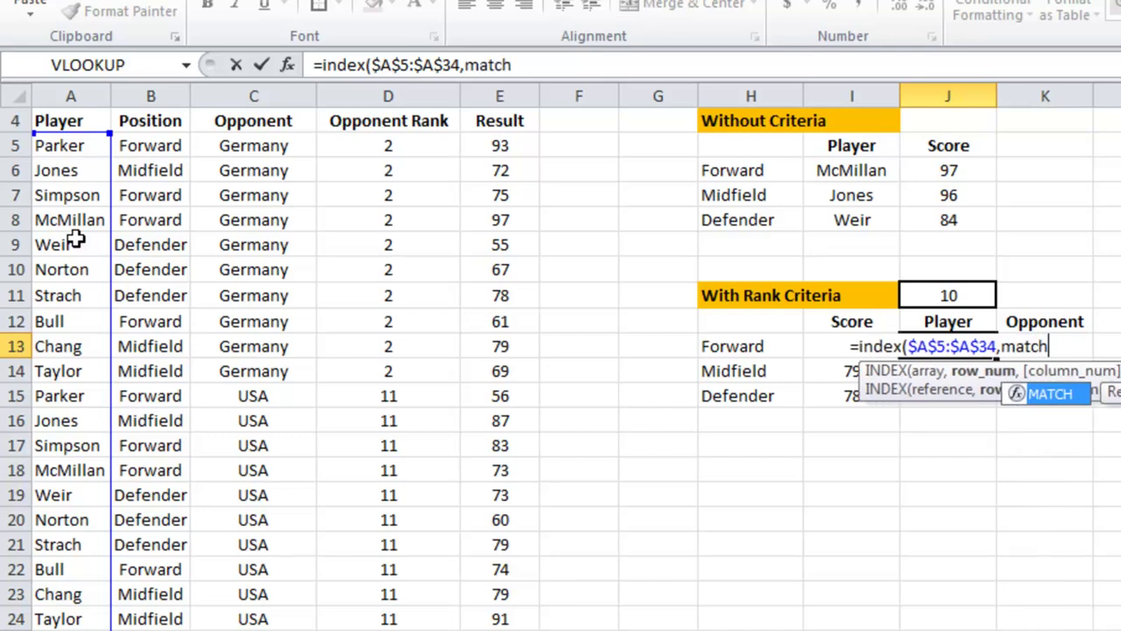
pyautogui.press('BackSpace')
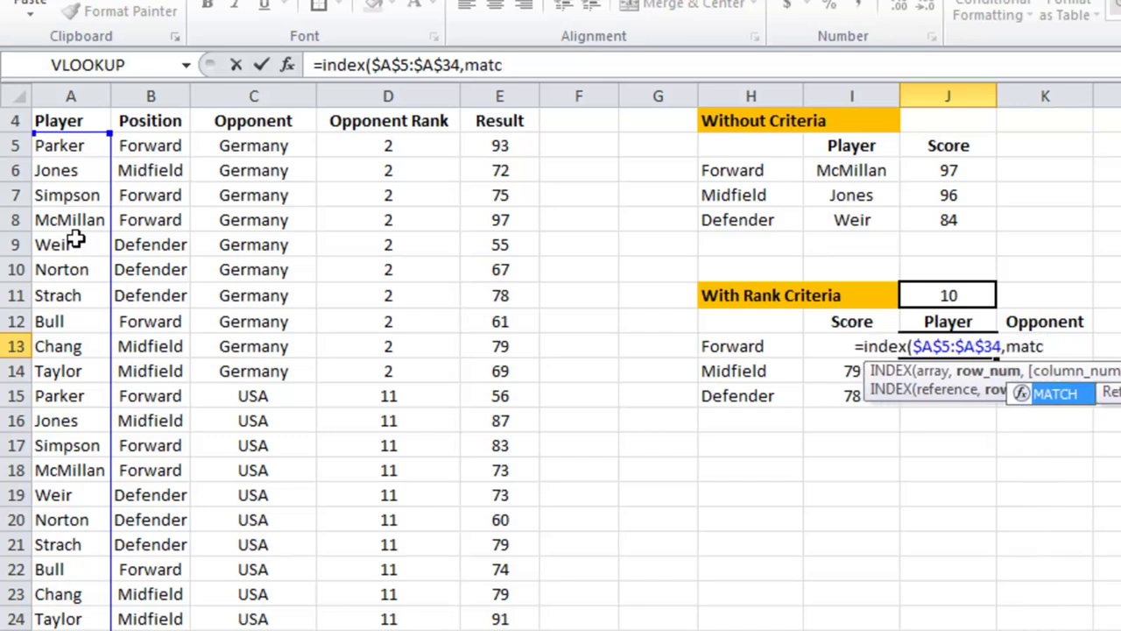
pyautogui.write('h(')
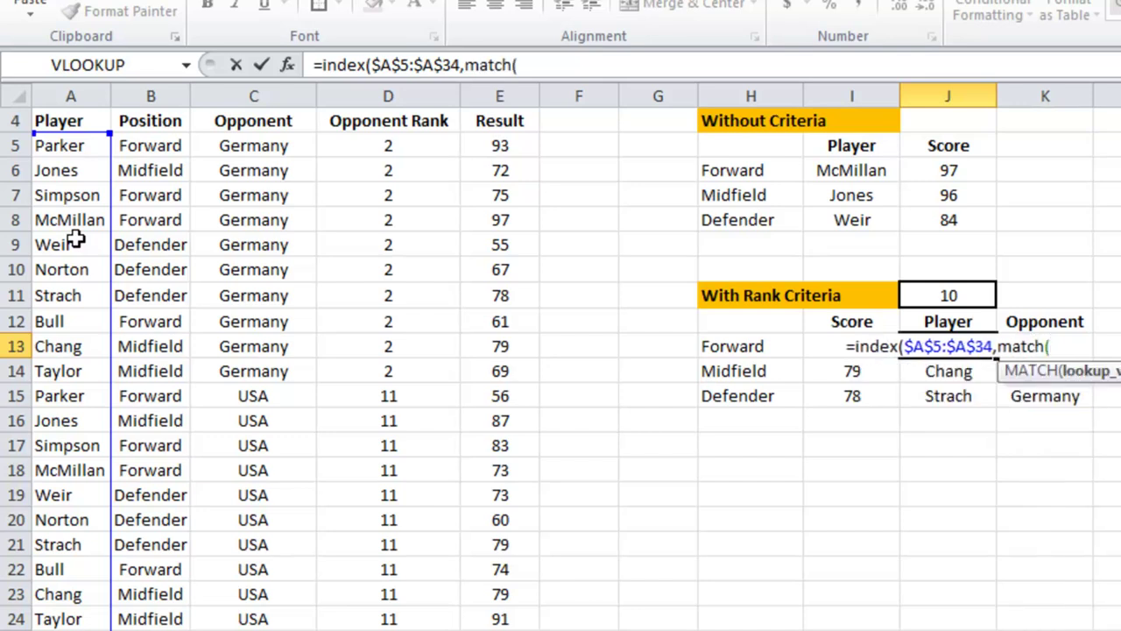
pyautogui.hotkey('ctrl', 'v')
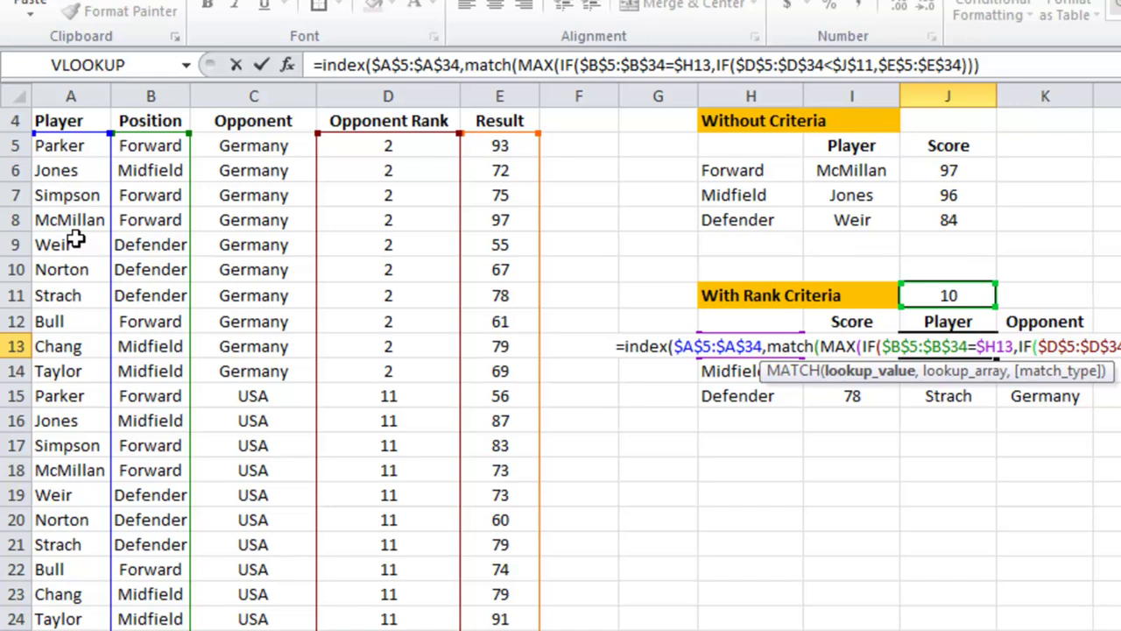
# Complete the MATCH in J13 with the Result range $E$5:$E$34 as lookup array and 0 as match type.
pyautogui.click(1032, 66)
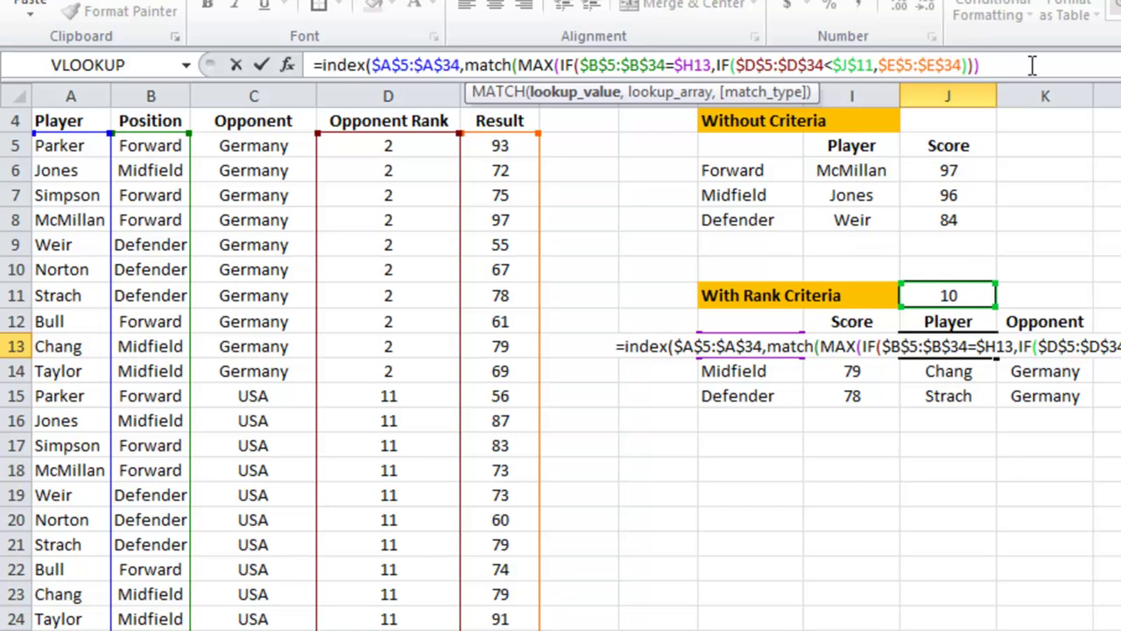
pyautogui.write(',')
pyautogui.click(502, 146)
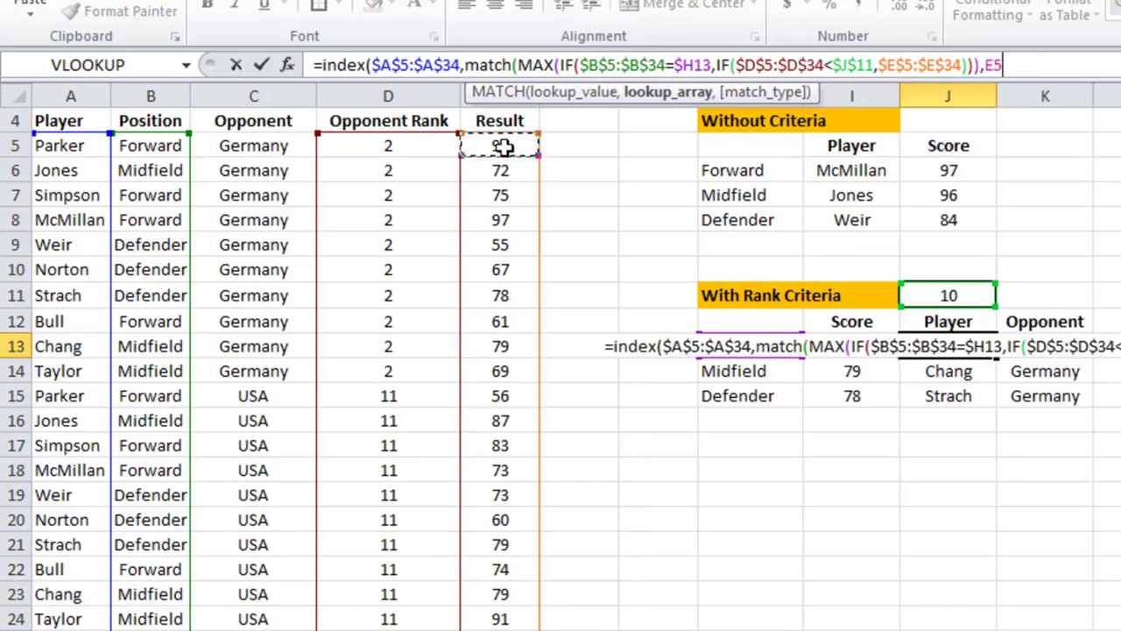
pyautogui.hotkey('ctrl', 'shift', 'Down')
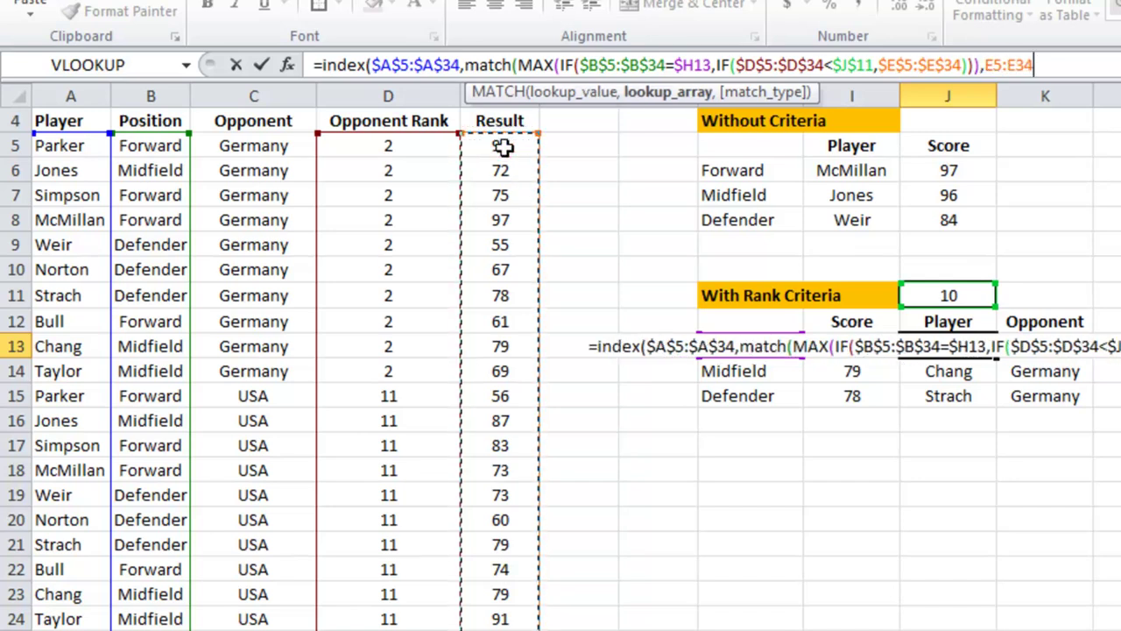
pyautogui.press('F4')
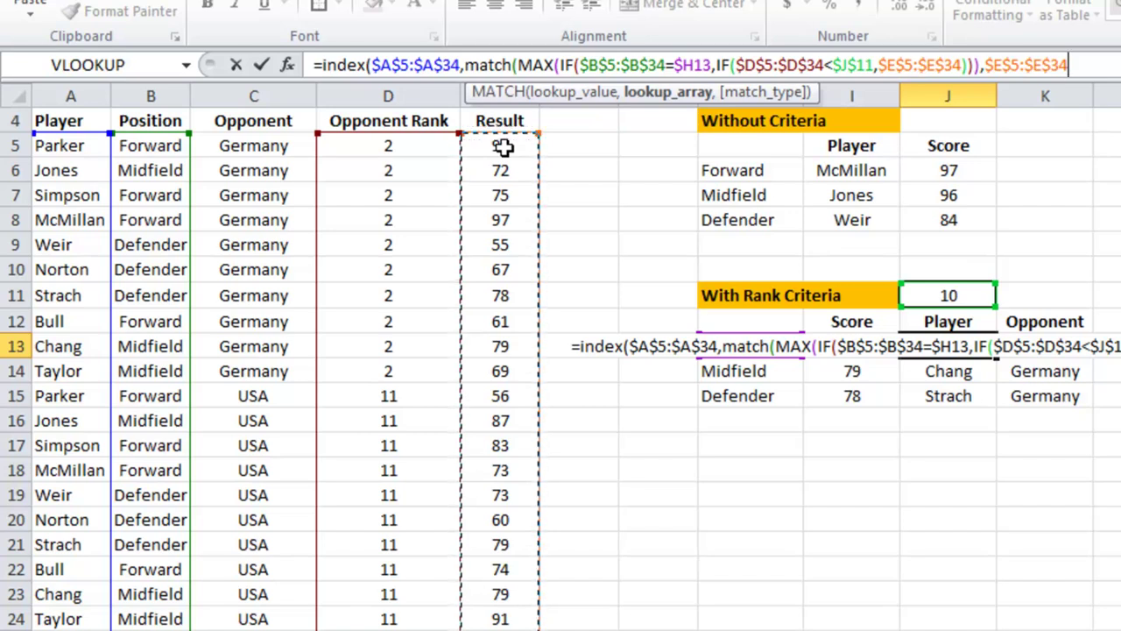
pyautogui.write(',')
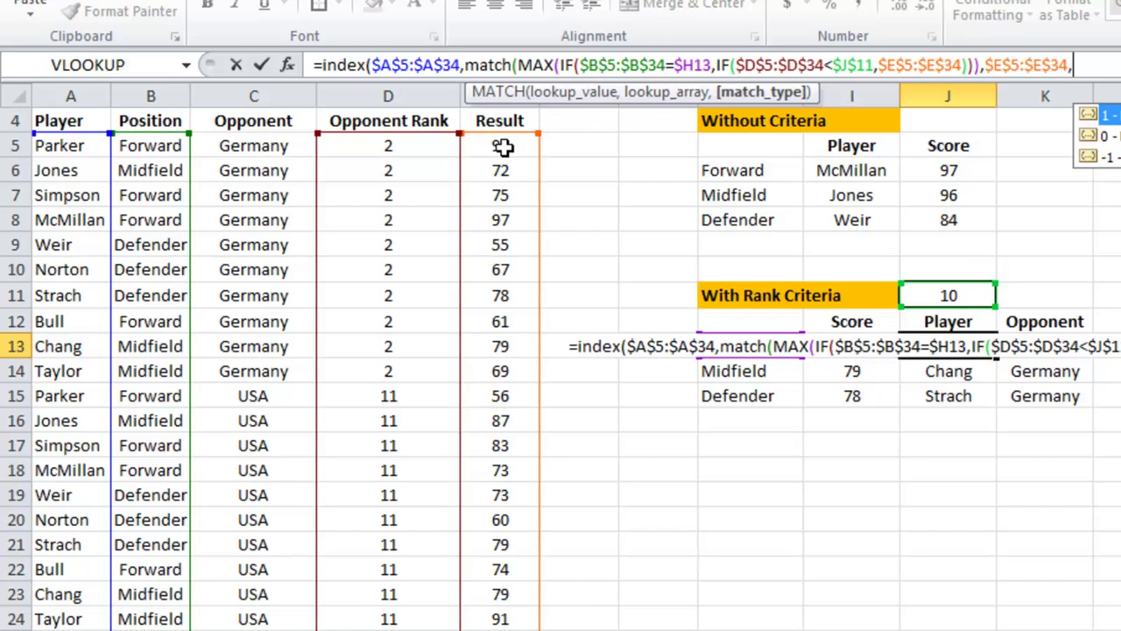
pyautogui.write('0)')
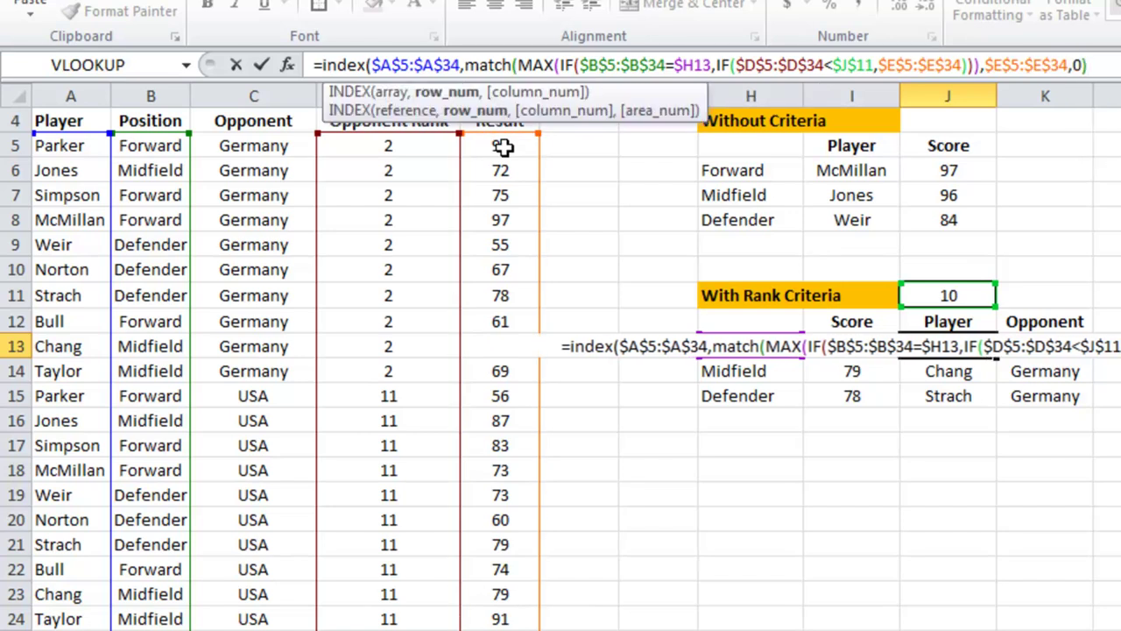
# Close the INDEX function, enter J13 as an array formula and fill it down to J15.
pyautogui.write(')')
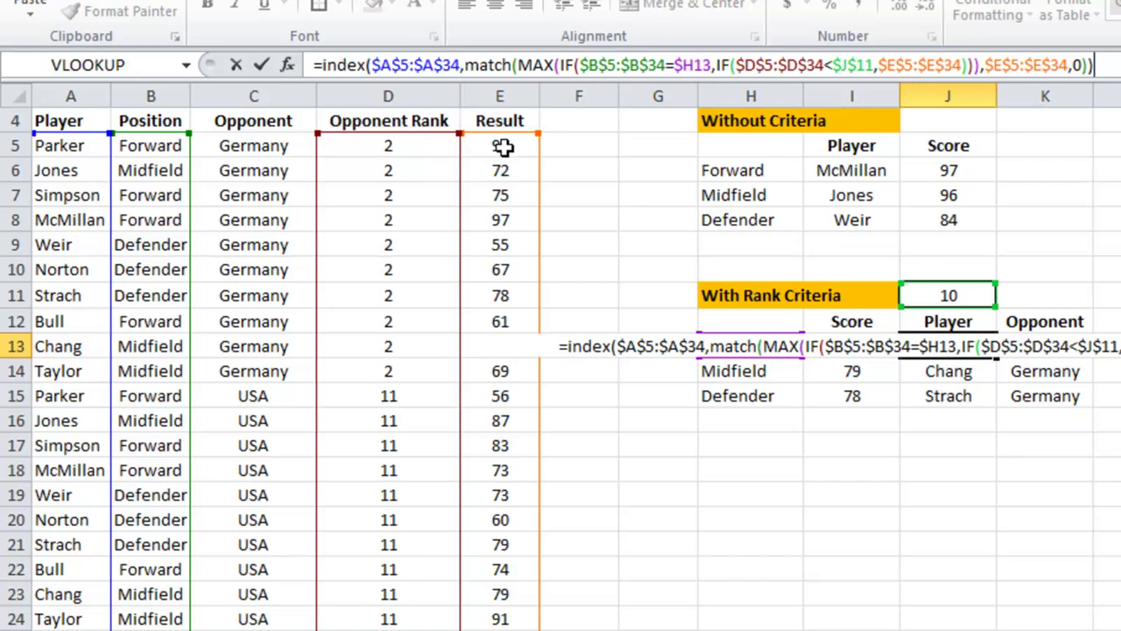
pyautogui.hotkey('ctrl', 'shift', 'Return')
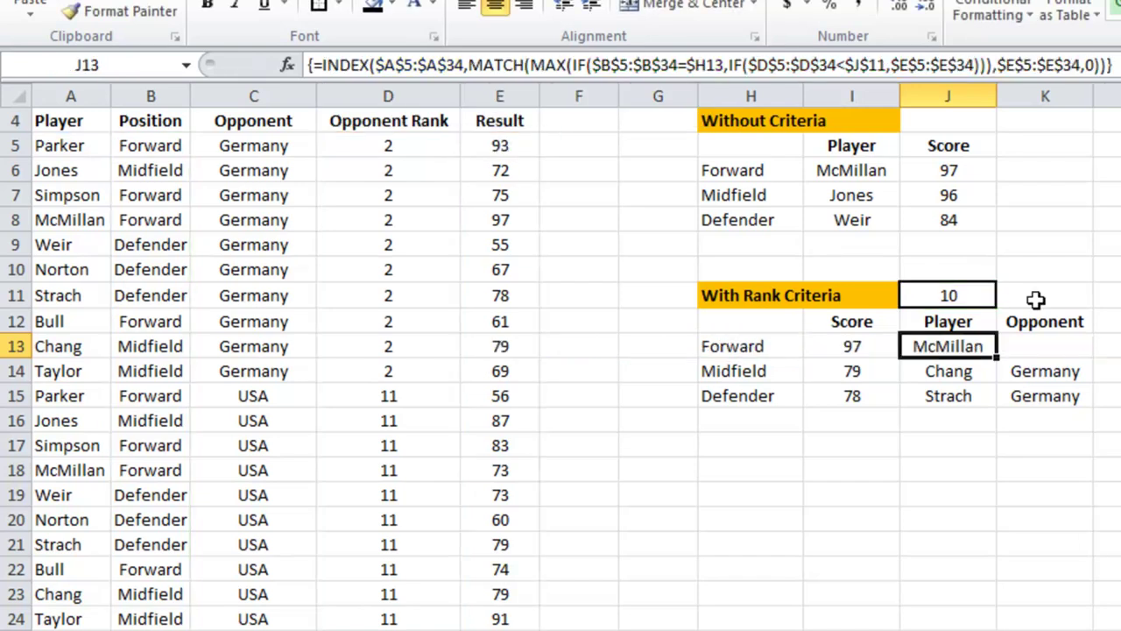
pyautogui.moveTo(996, 358); pyautogui.dragTo(999, 405)
# Copy the player formula from J13 across into the Opponent cell K13.
pyautogui.click(970, 343)
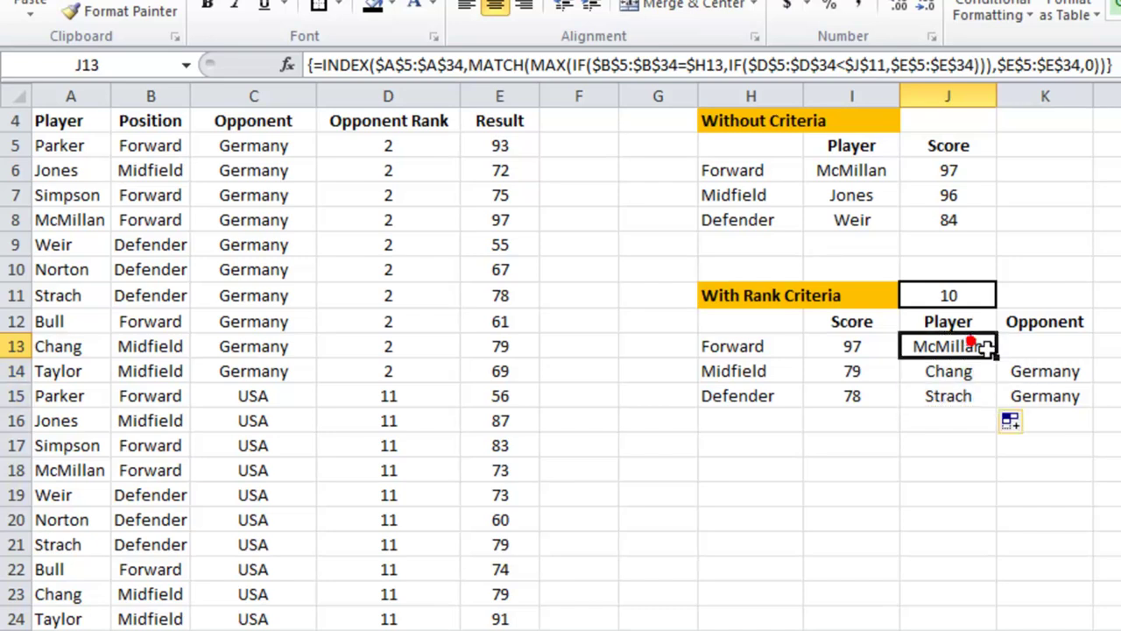
pyautogui.moveTo(996, 357); pyautogui.dragTo(1065, 344)
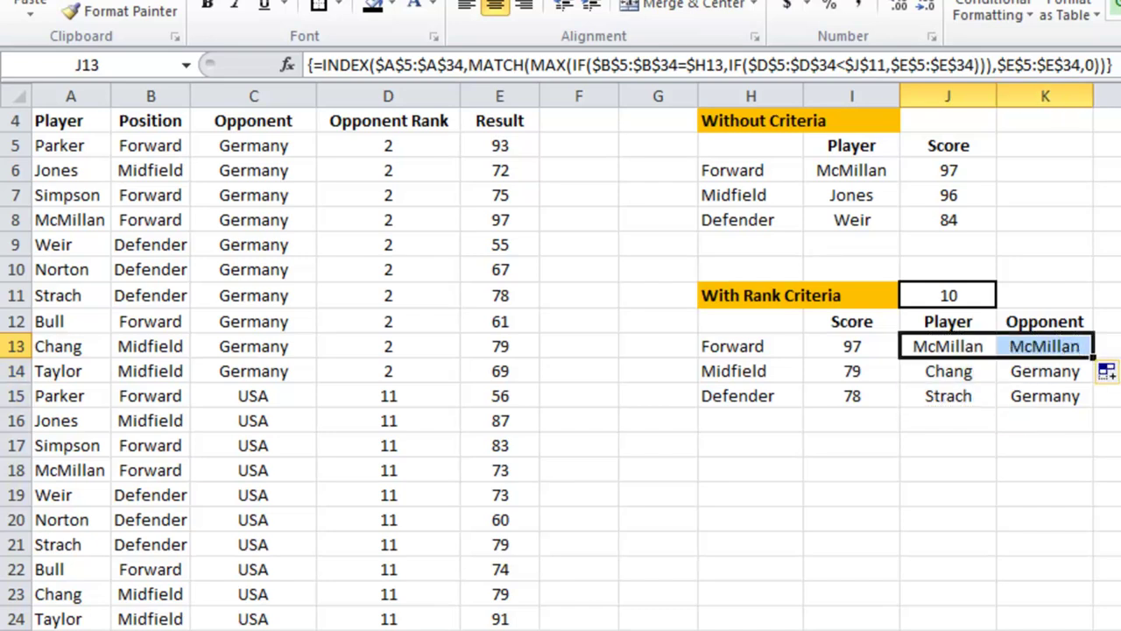
pyautogui.click(1063, 343)
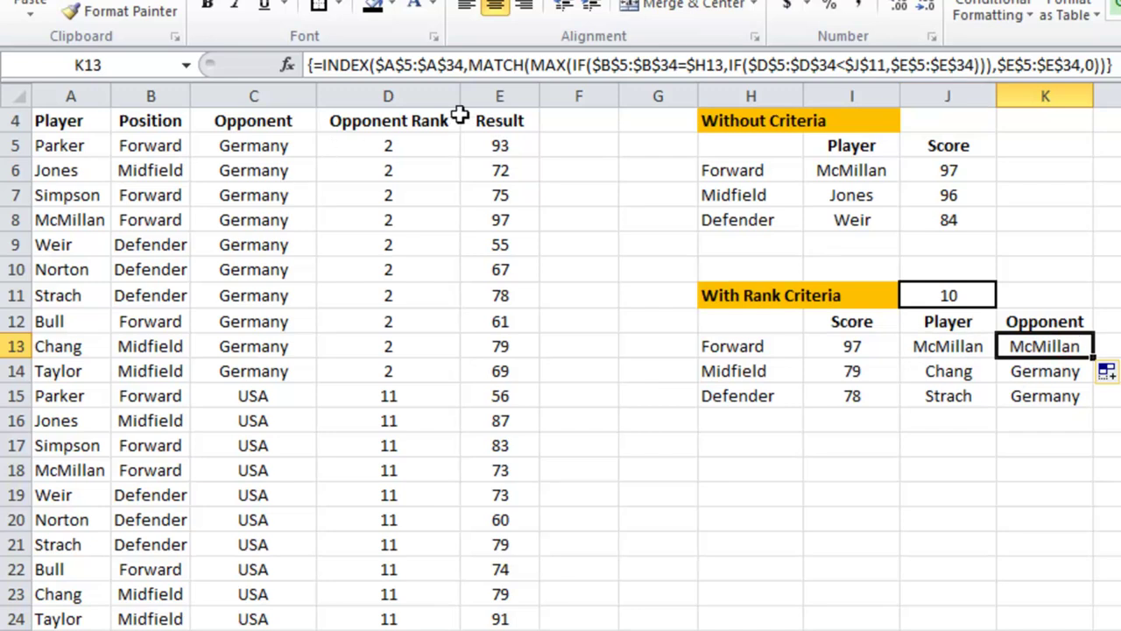
# Change K13's INDEX array to the Opponent range $C$5:$C$34, re-enter it as an array formula and fill it down to K15.
pyautogui.click(394, 63)
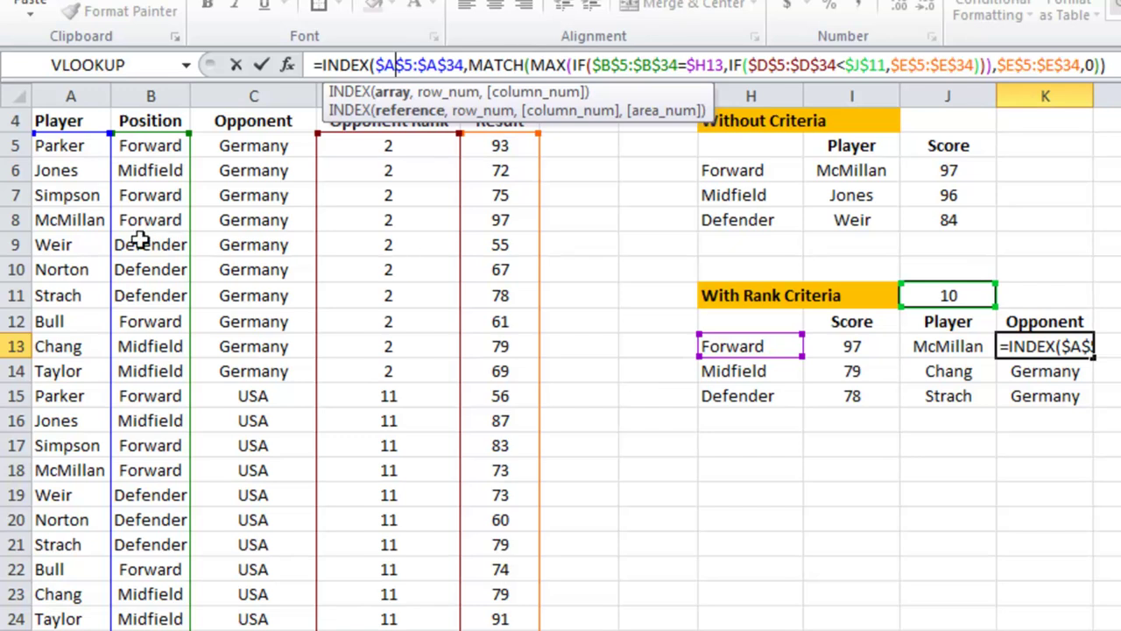
pyautogui.moveTo(112, 241); pyautogui.dragTo(243, 234)
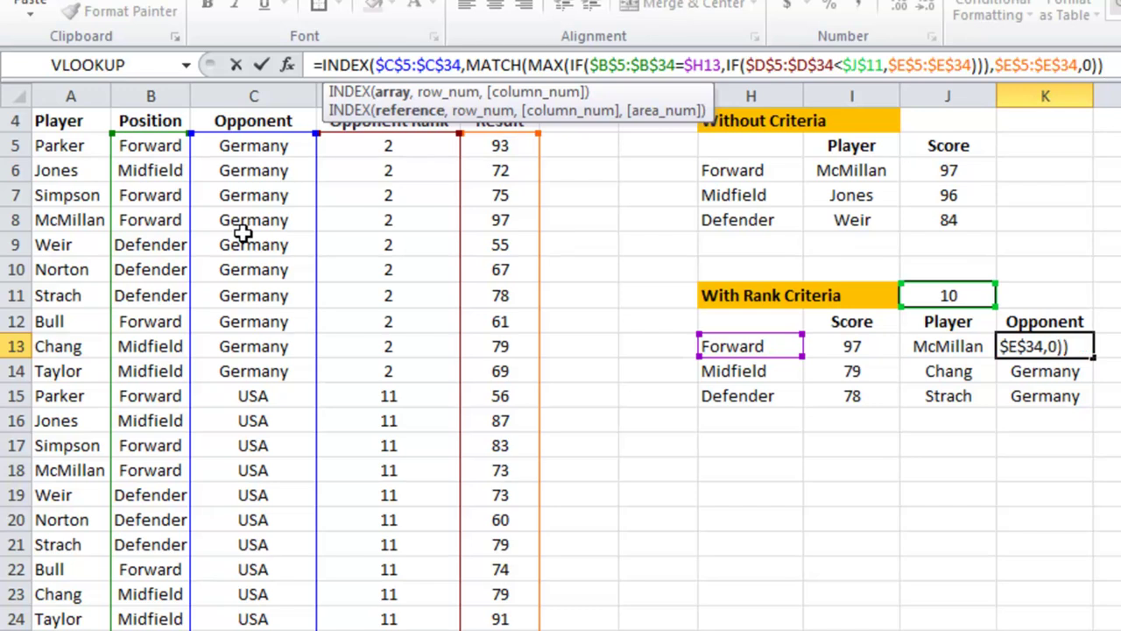
pyautogui.hotkey('ctrl', 'shift', 'Return')
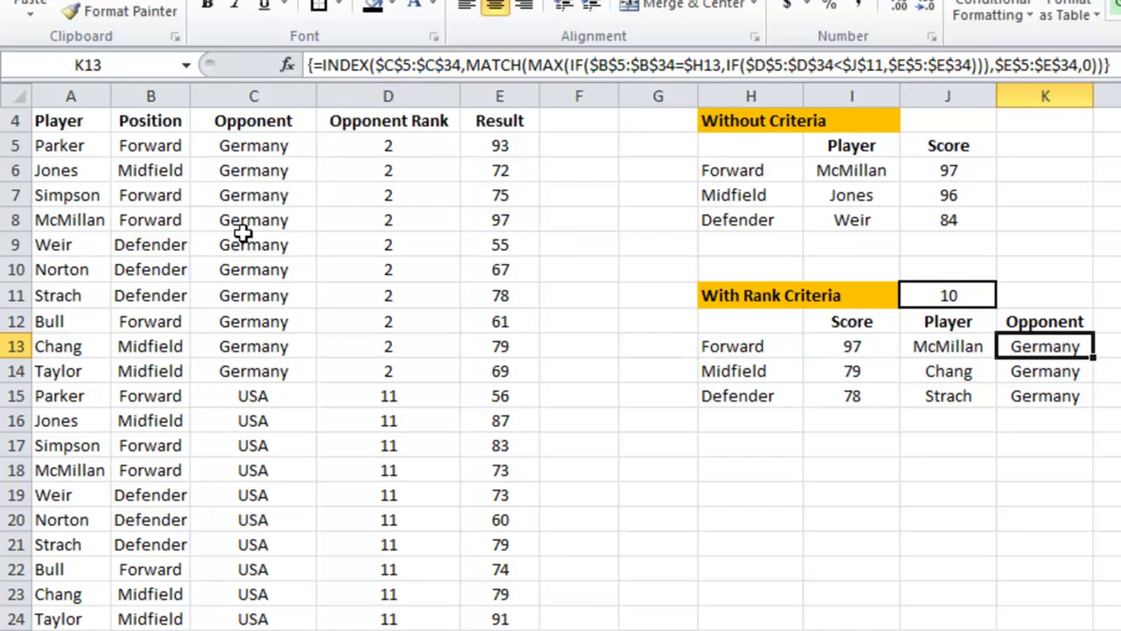
pyautogui.doubleClick(1093, 357)
# Set the rank criterion in J11 to 15 to test the score, player and opponent formulas.
pyautogui.click(944, 298)
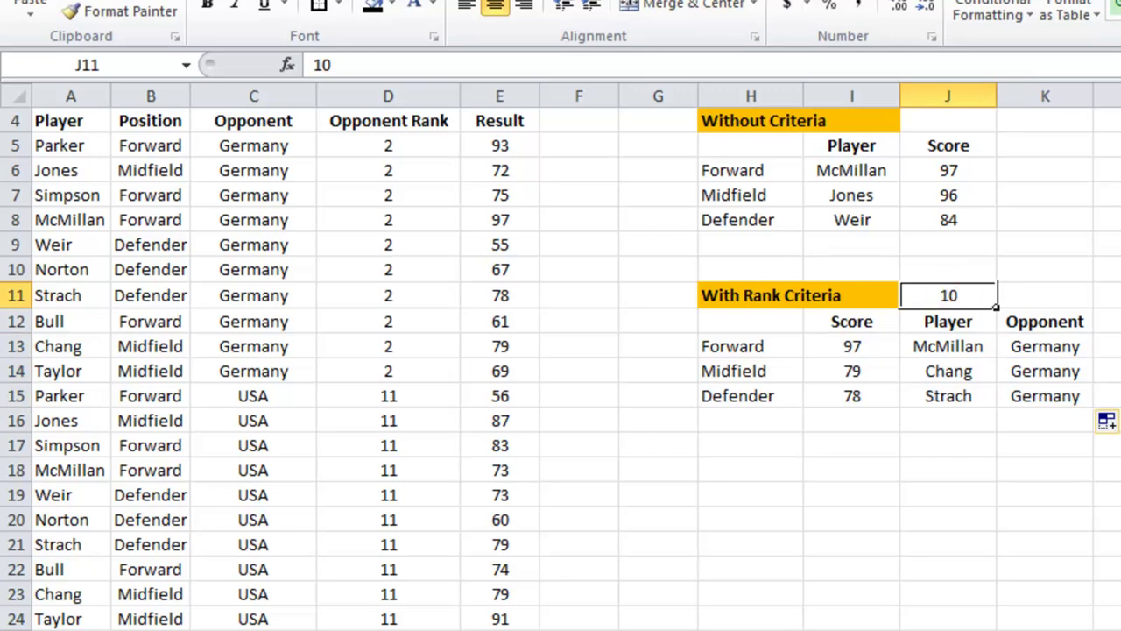
pyautogui.write('15')
pyautogui.press('Return')
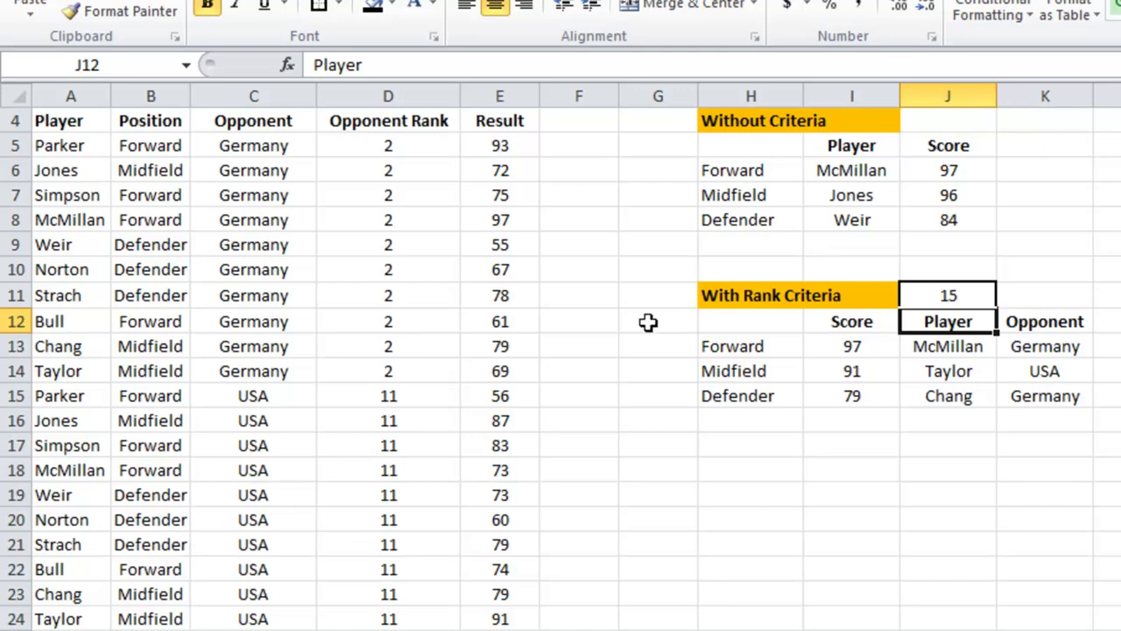
# Set the rank criterion in J11 to 25 to test the formulas with a wider rank limit.
pyautogui.click(969, 290)
pyautogui.write('25')
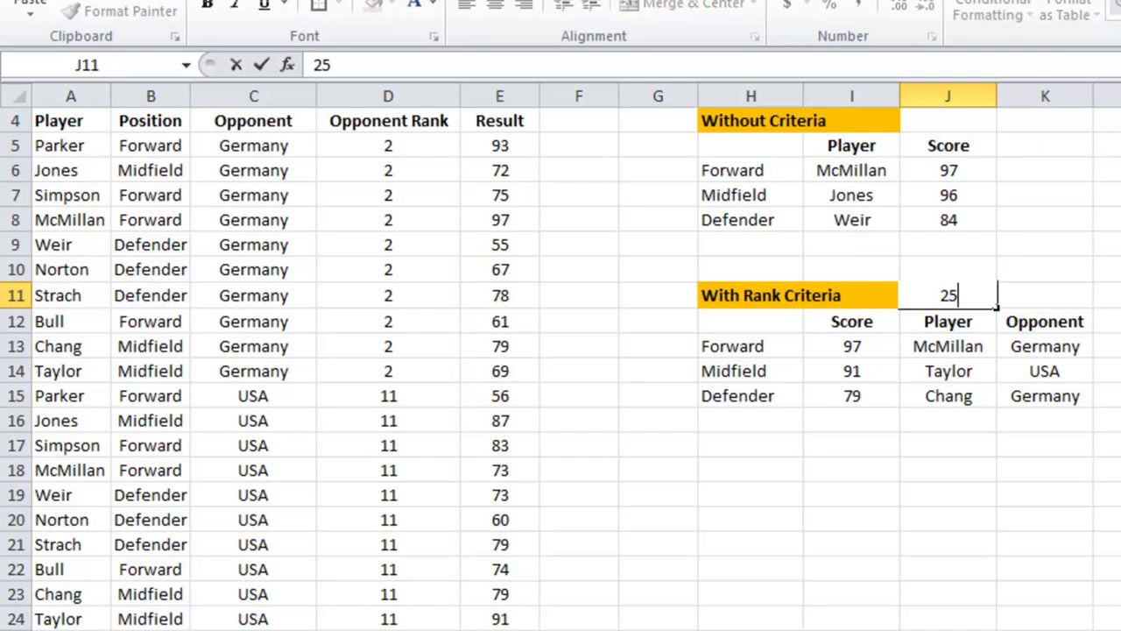
pyautogui.press('Return')
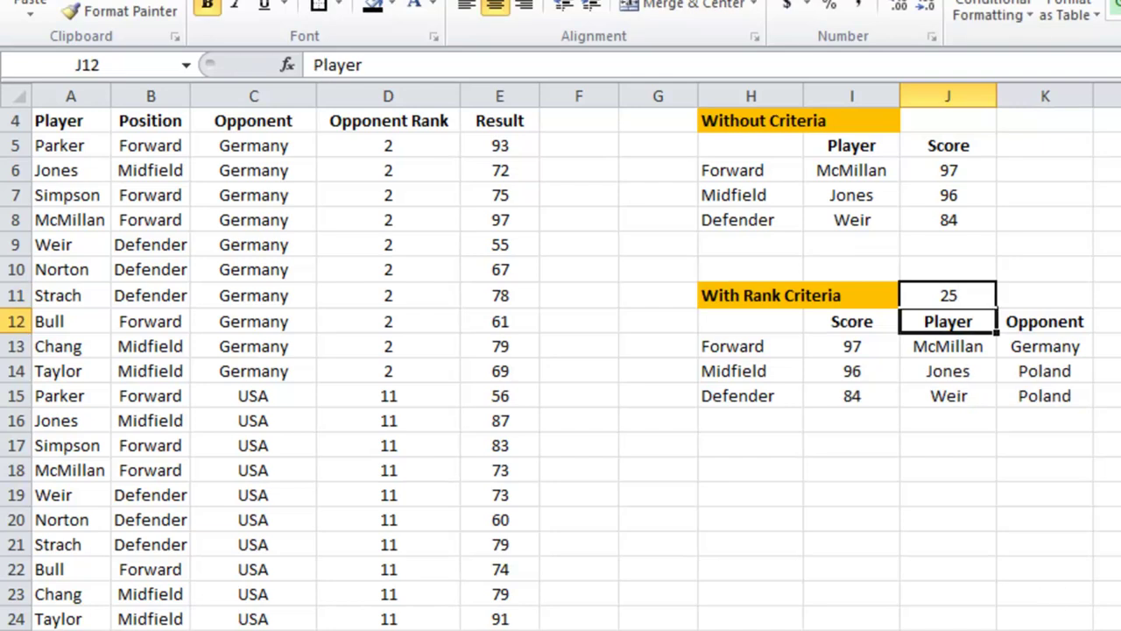
pyautogui.click(949, 289)
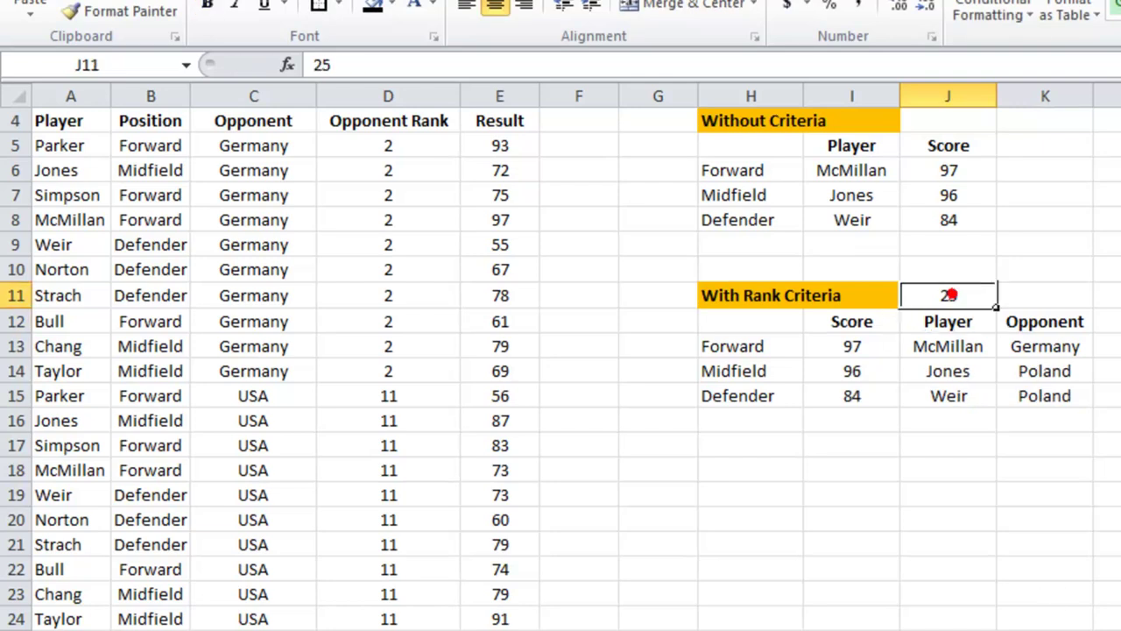
pyautogui.scroll(1, 561, 368)
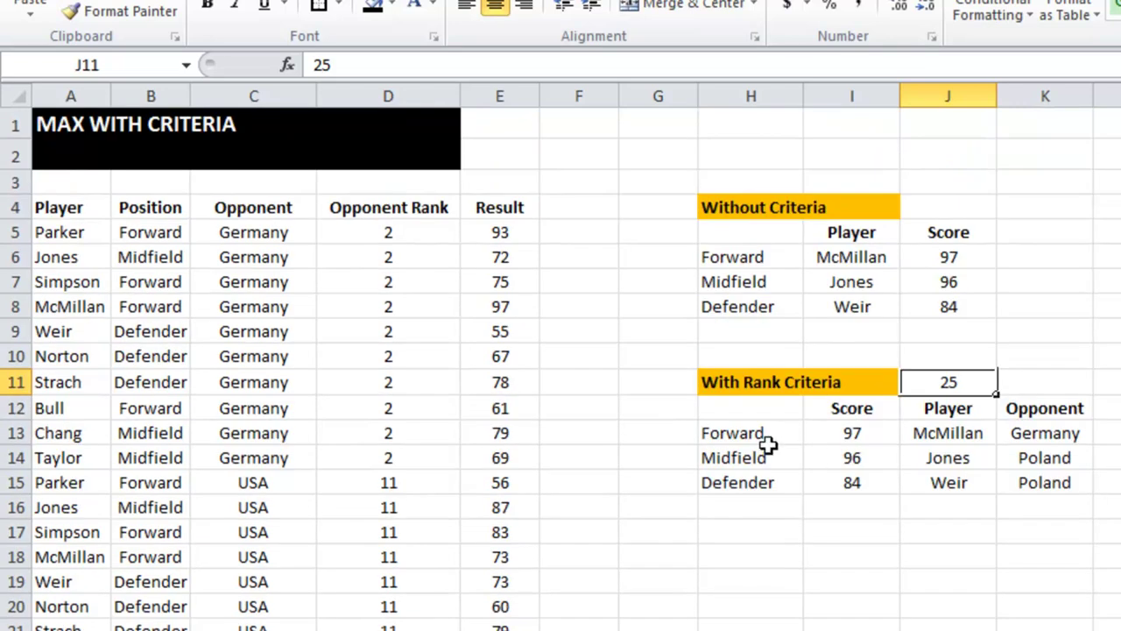
# Check the formula in I13 and set the rank criterion in J11 to 10.
pyautogui.click(842, 433)
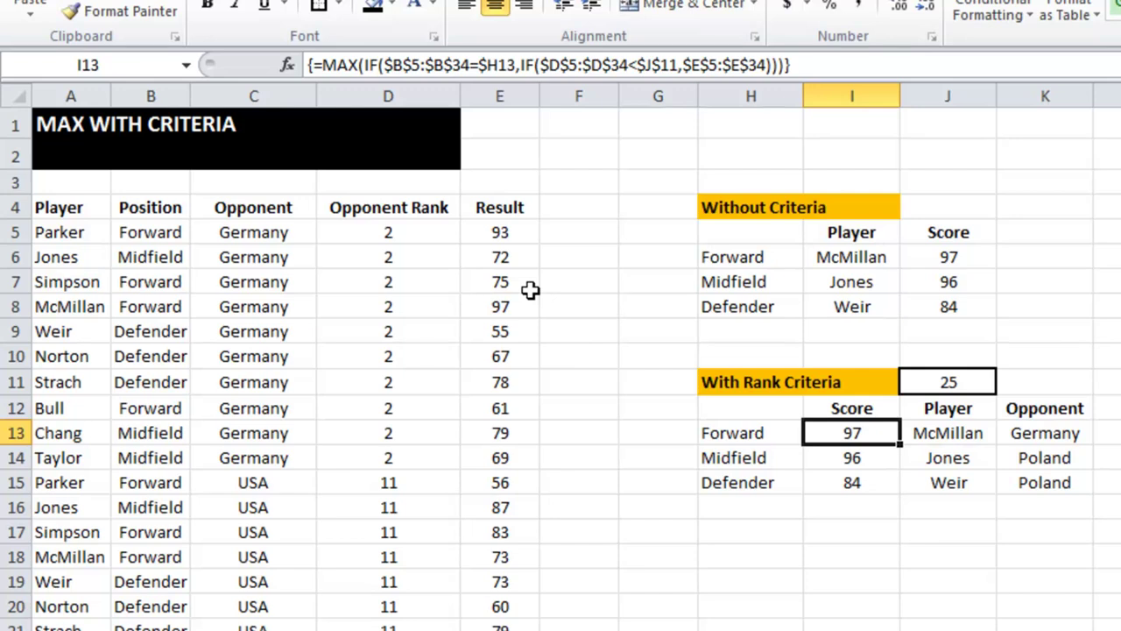
pyautogui.click(986, 381)
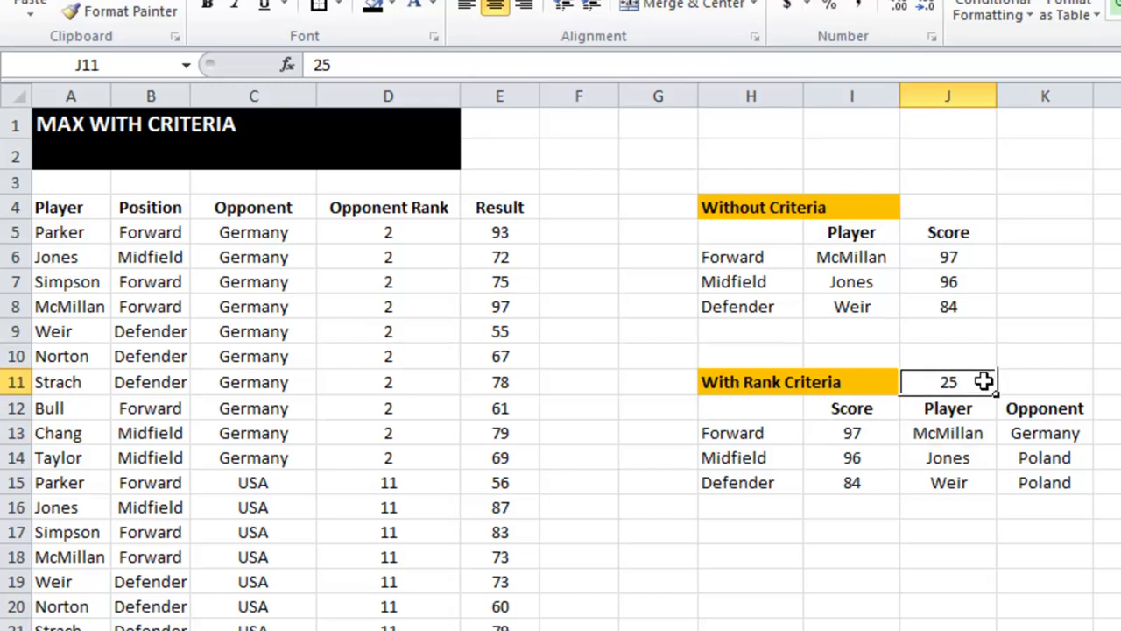
pyautogui.write('10')
pyautogui.press('Return')
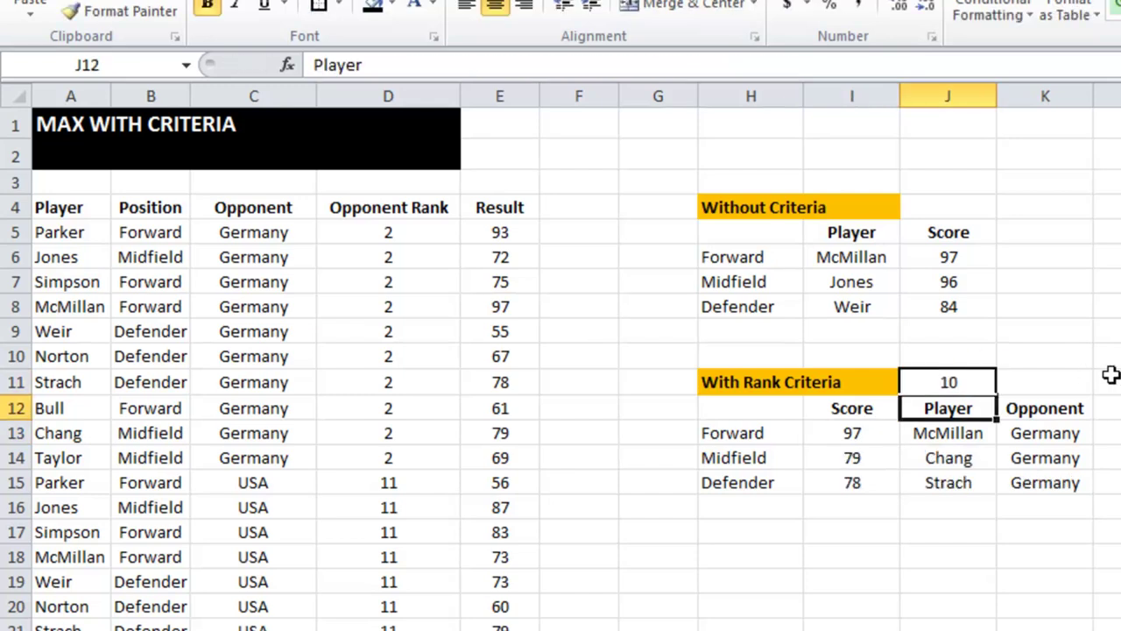
# Evaluate the nested IF part of I13's MAX formula to examine its array, restore the references and re-enter the array formula.
pyautogui.click(871, 433)
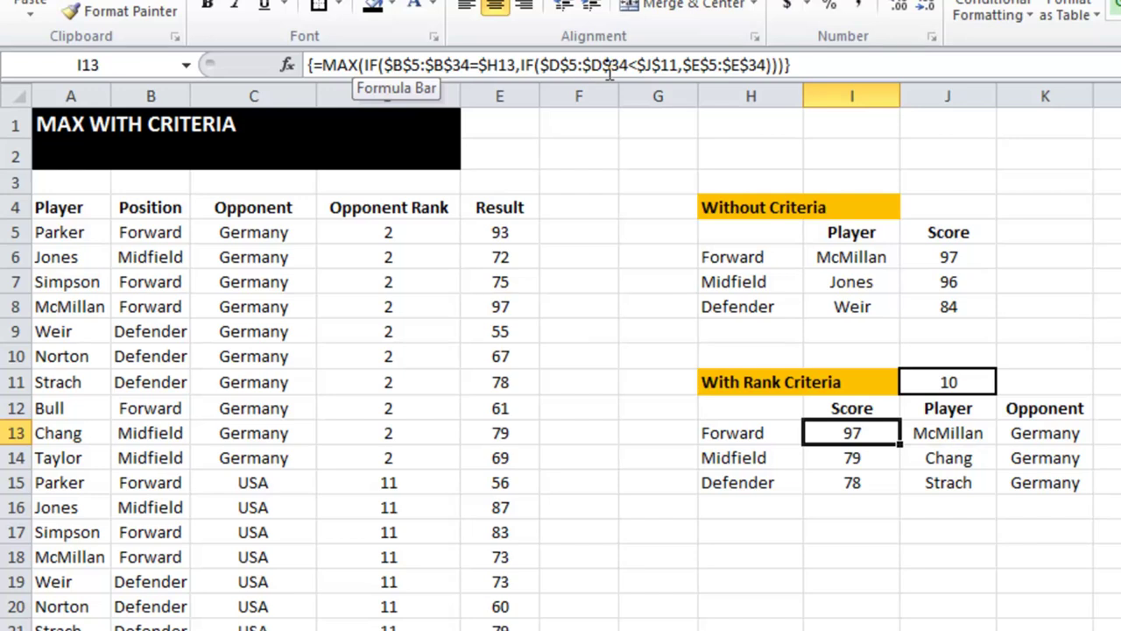
pyautogui.moveTo(684, 65); pyautogui.dragTo(768, 64)
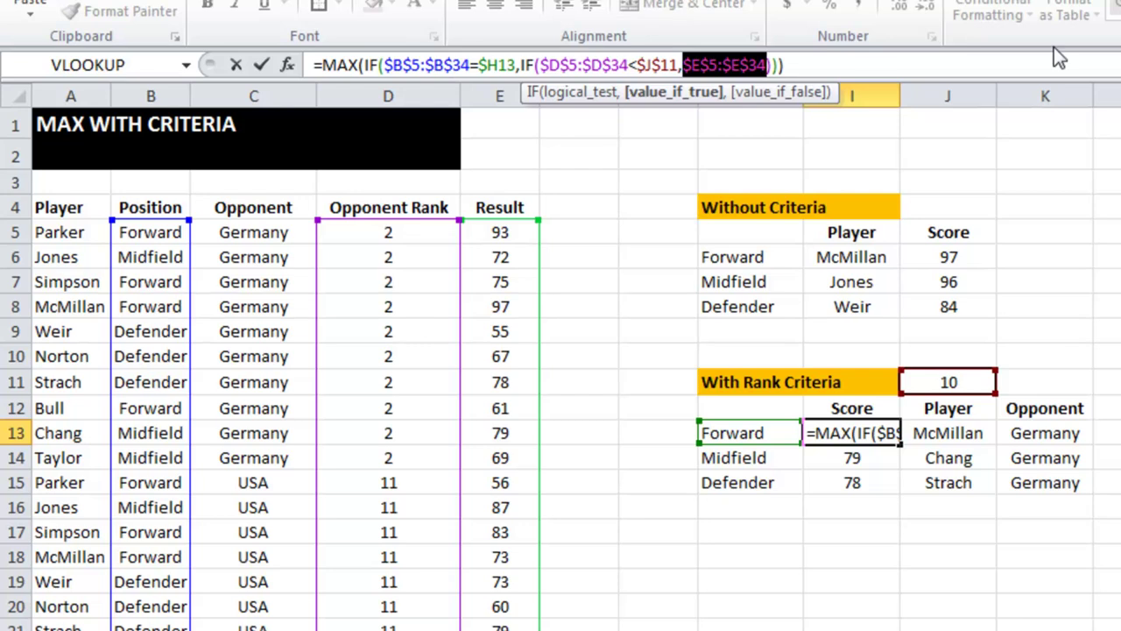
pyautogui.moveTo(523, 65); pyautogui.dragTo(777, 54)
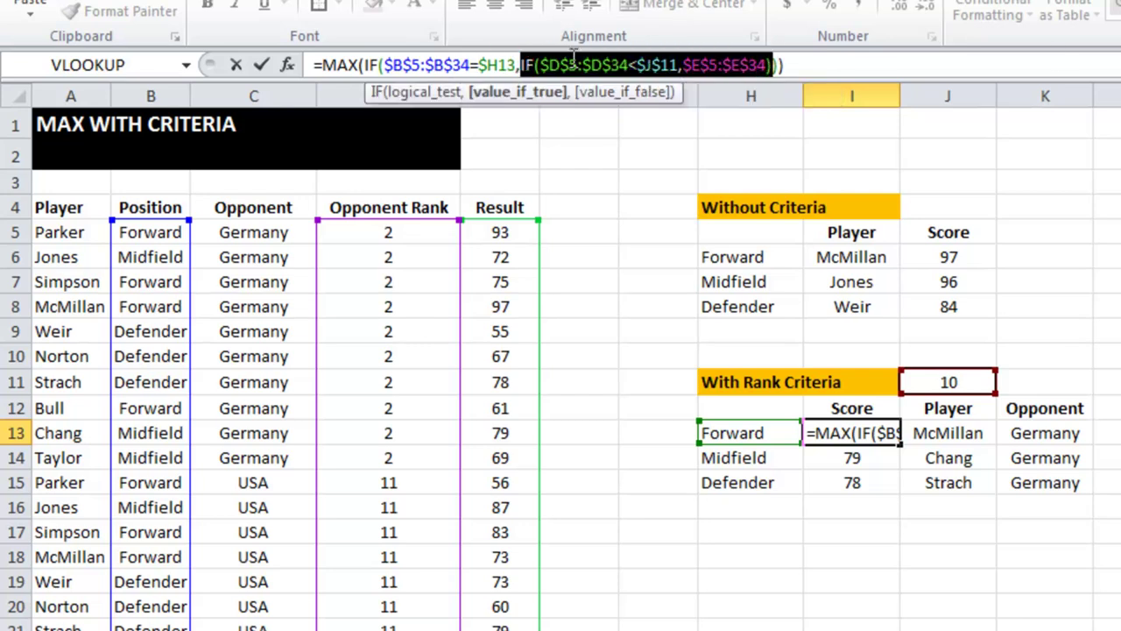
pyautogui.moveTo(364, 65); pyautogui.dragTo(781, 65)
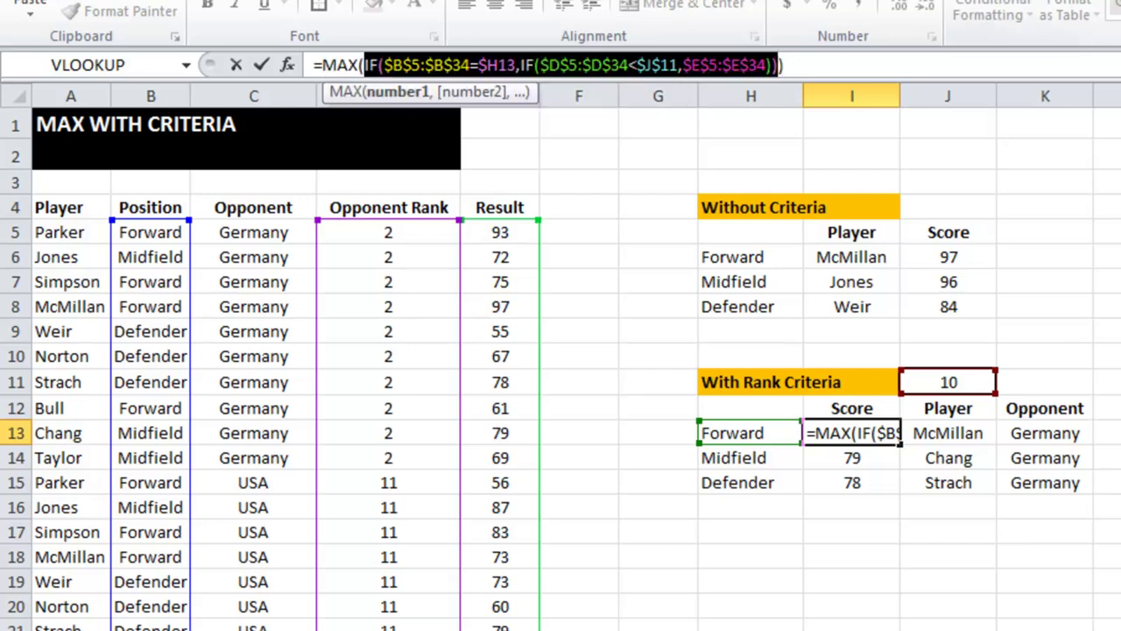
pyautogui.press('F9')
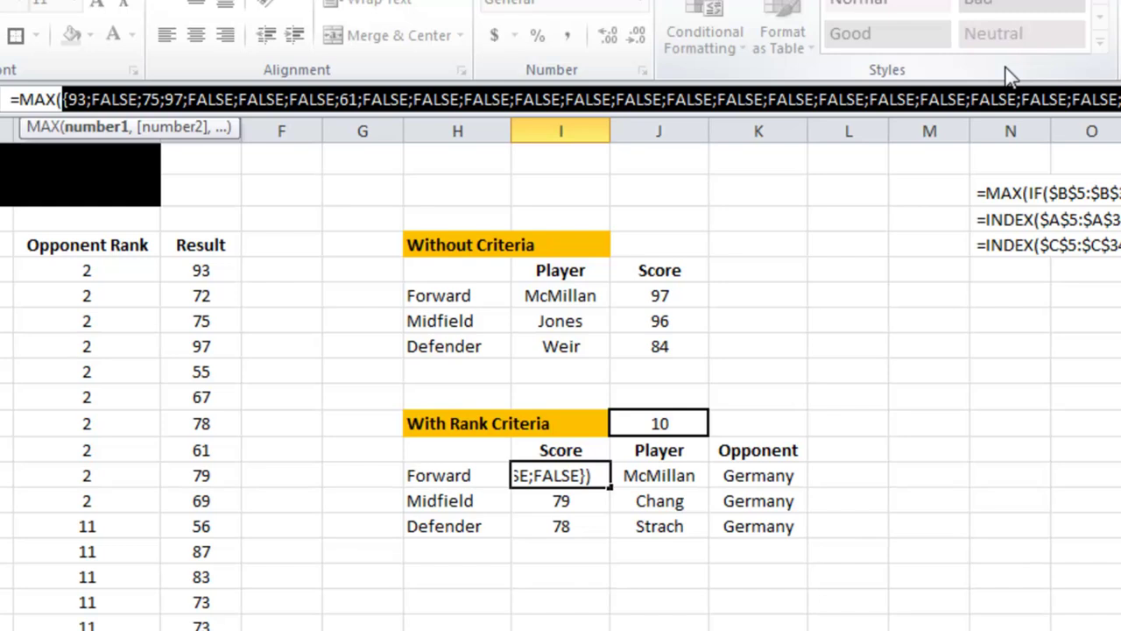
pyautogui.hotkey('ctrl', 'z')
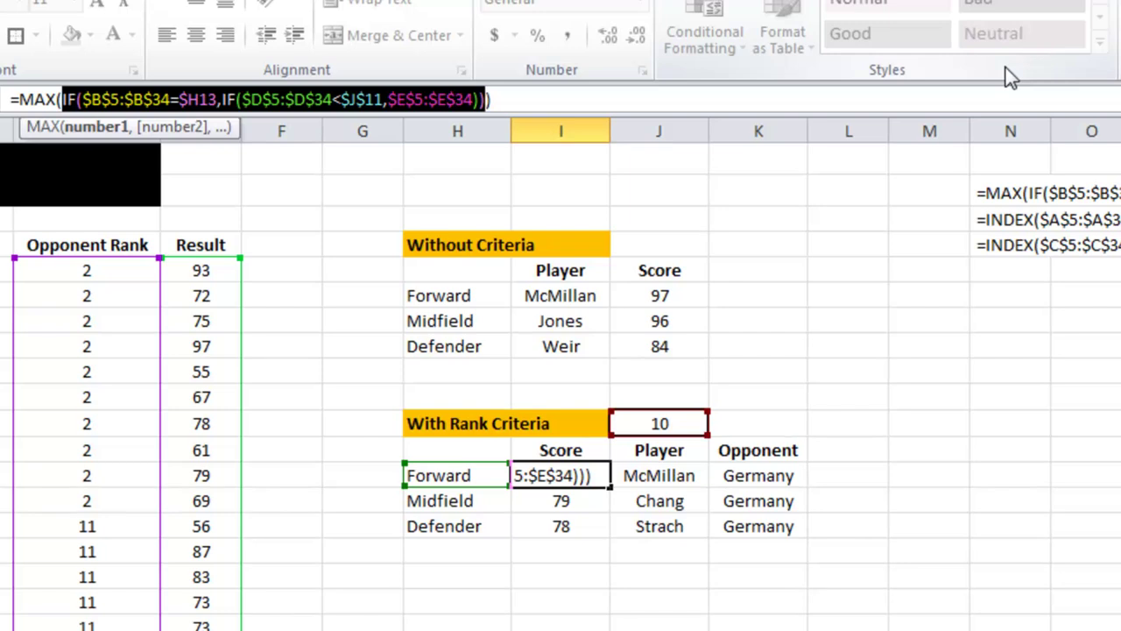
pyautogui.hotkey('ctrl', 'shift', 'Return')
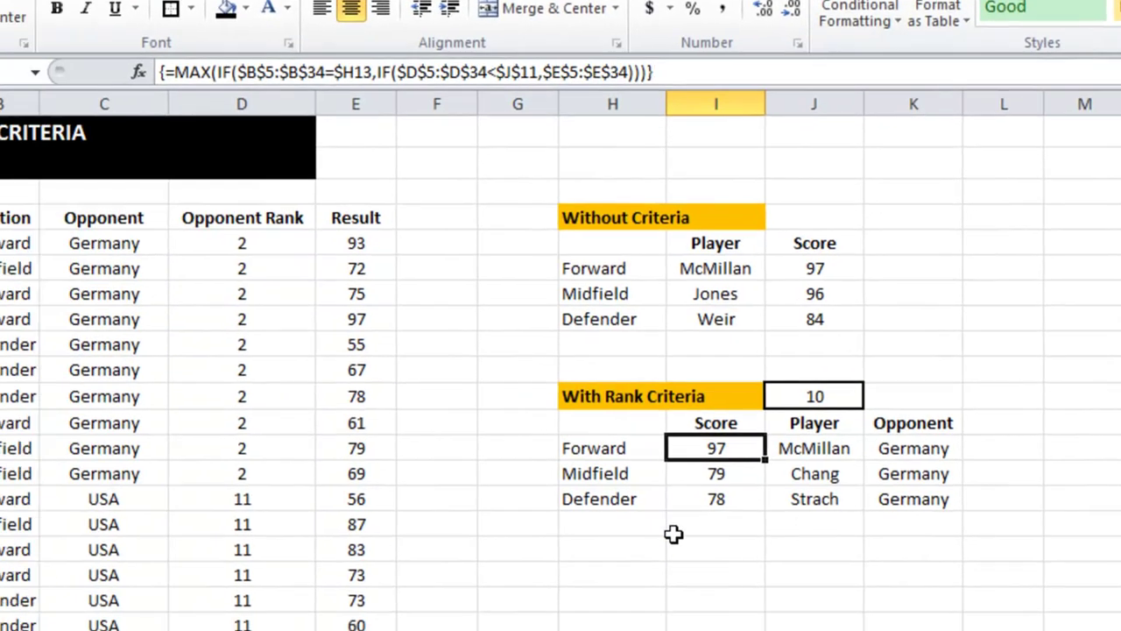
pyautogui.click(633, 550)
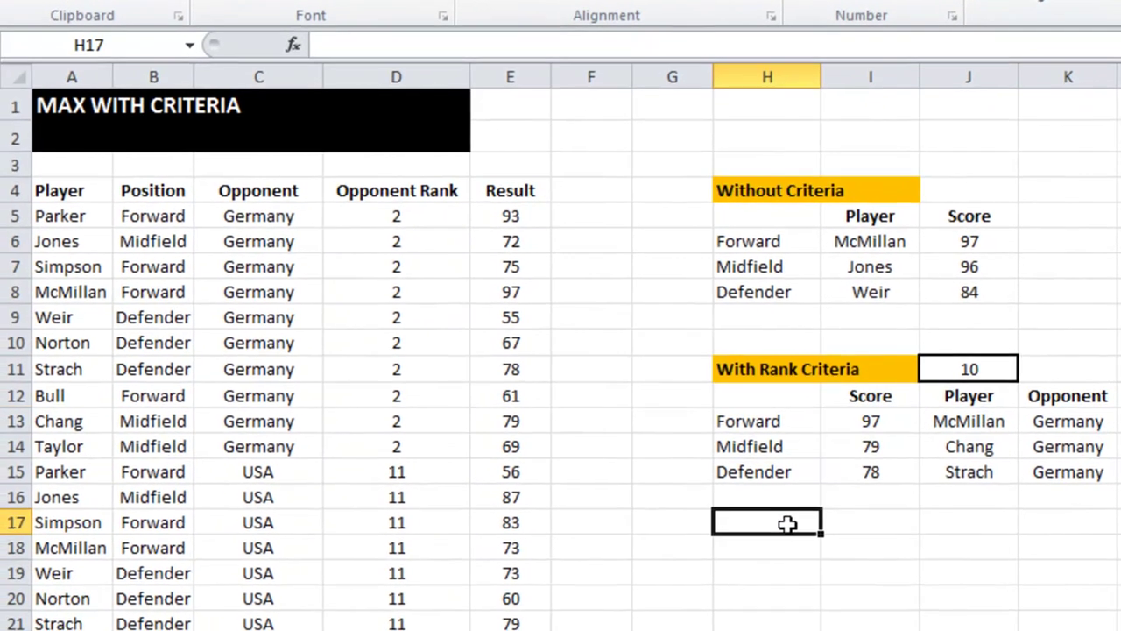